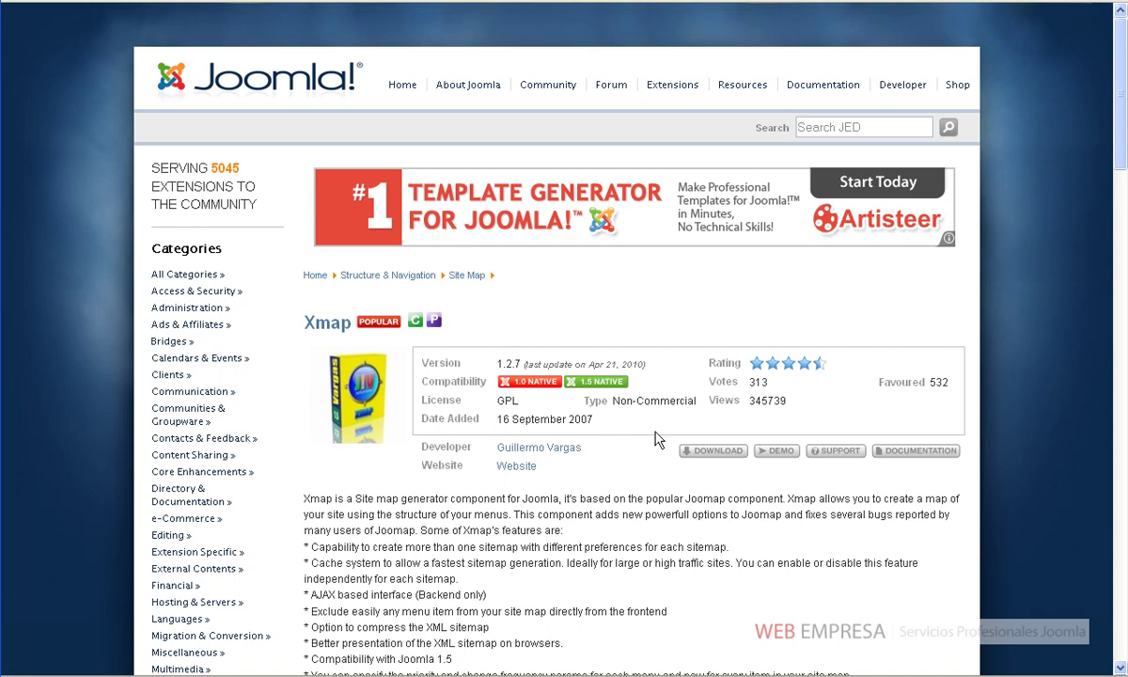
# - Download the Xmap 1.2.7 for Joomla 1.5 package from the extension's download site and save the zip file
pyautogui.click(712, 457)
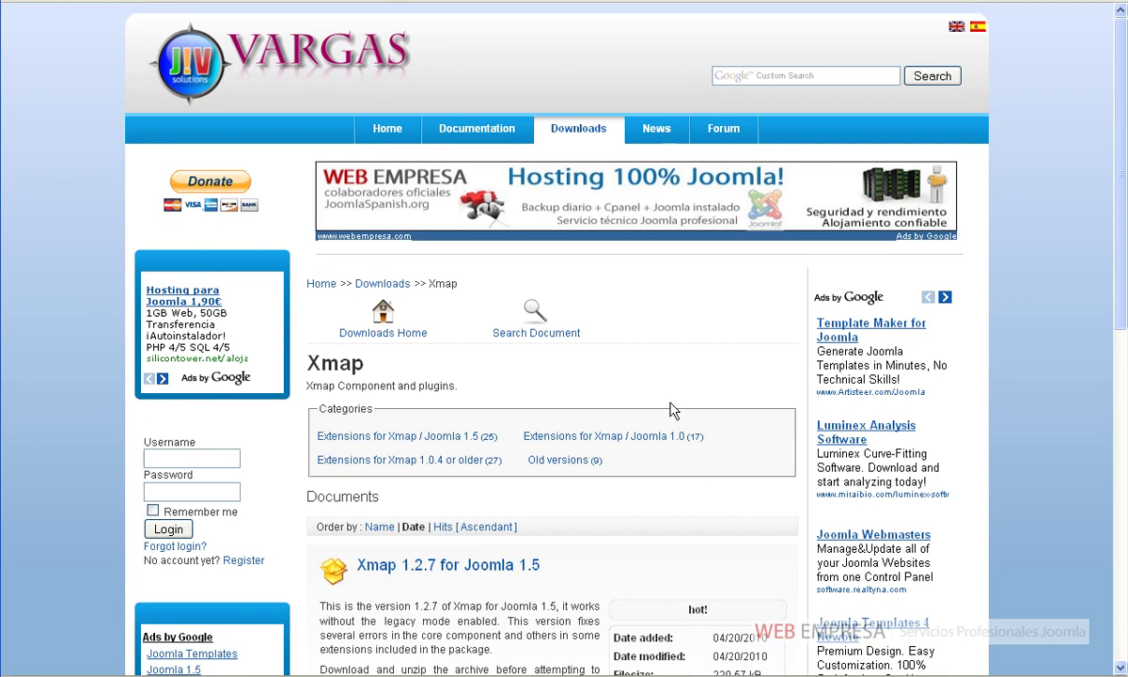
pyautogui.scroll(-3, 673, 409)
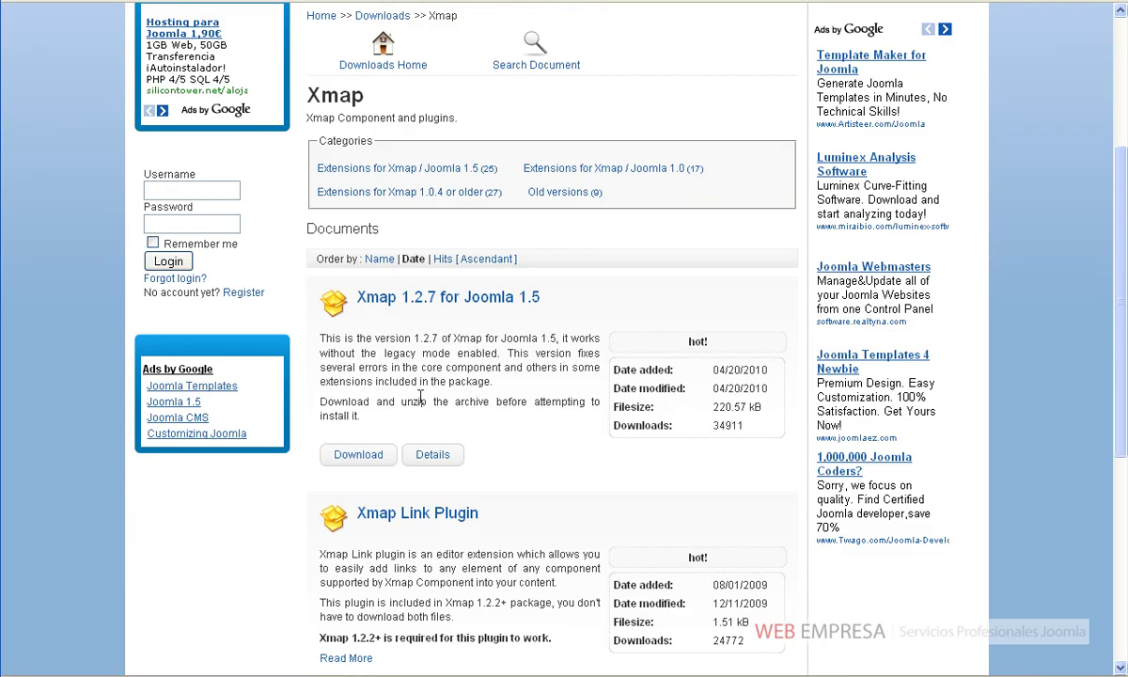
pyautogui.click(374, 458)
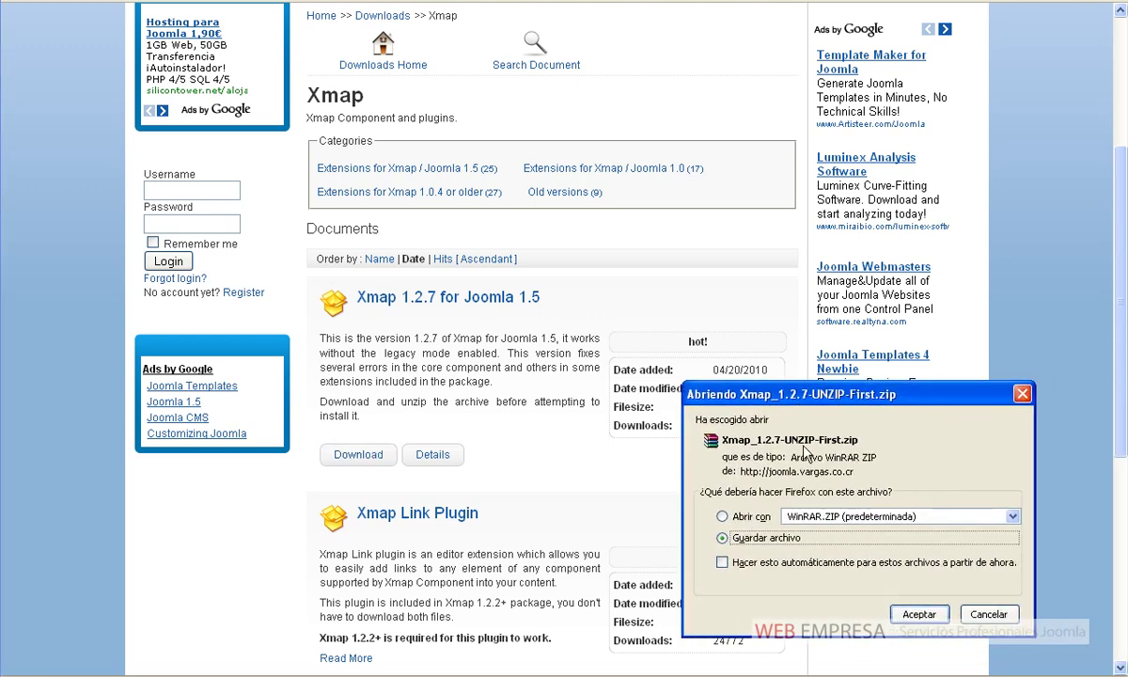
pyautogui.click(910, 622)
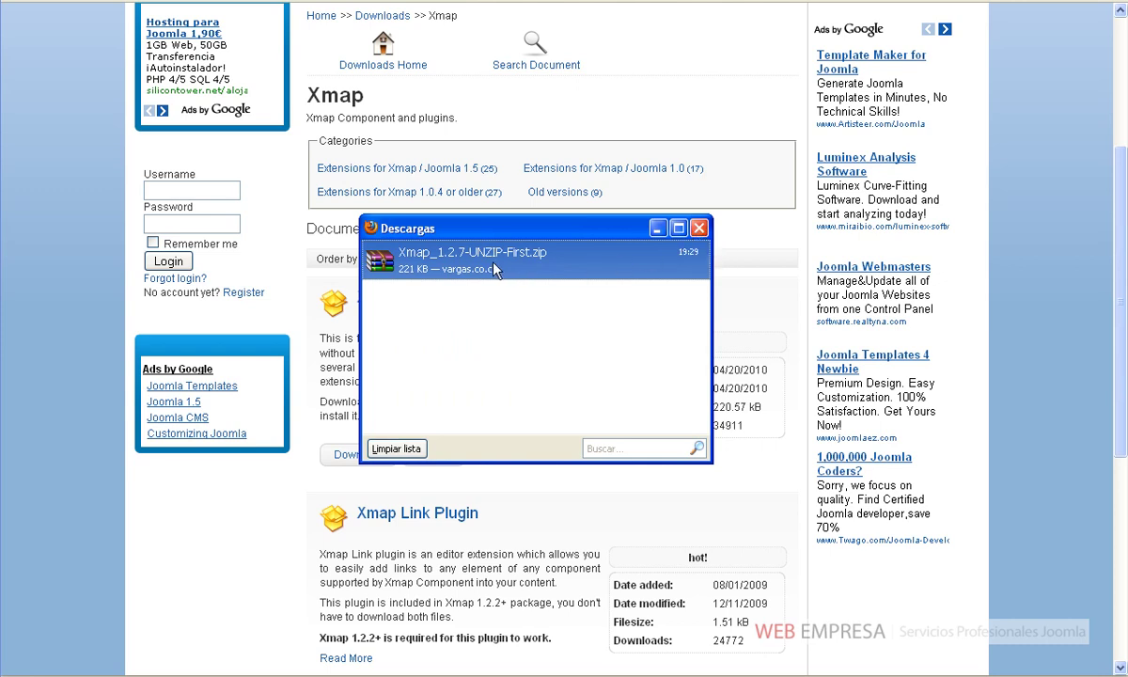
pyautogui.click(697, 229)
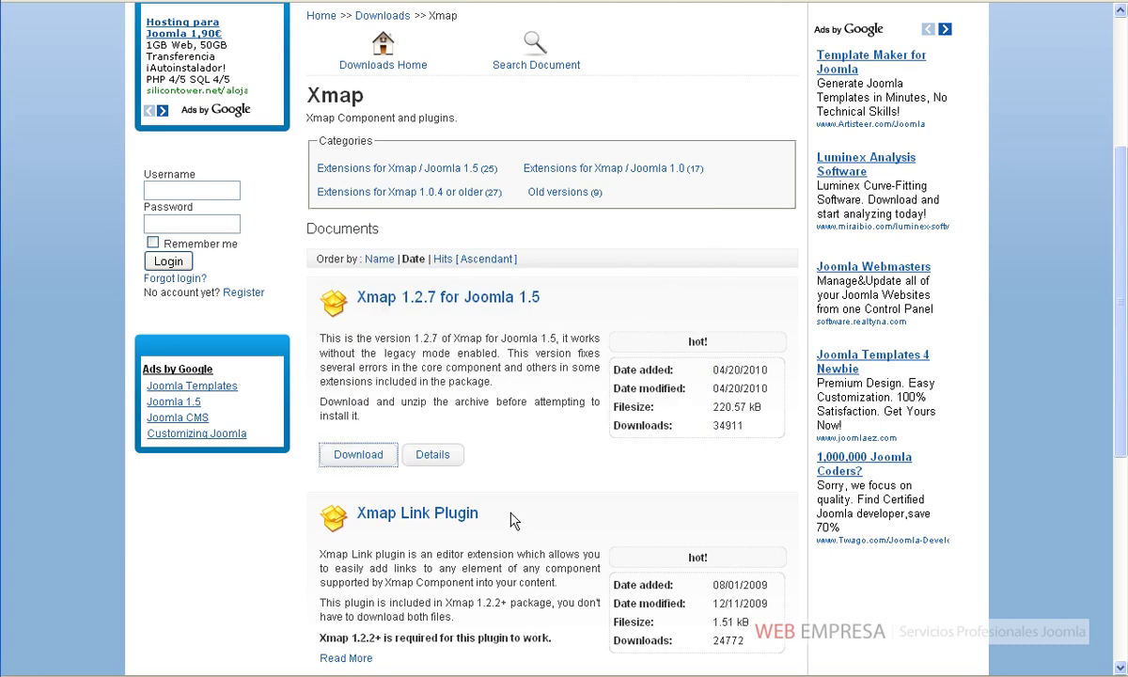
# - Extract Xmap_1.2.7-UNZIP-First.zip directly into the curso folder, and return to the browser
pyautogui.hotkey('alt', 'Tab')
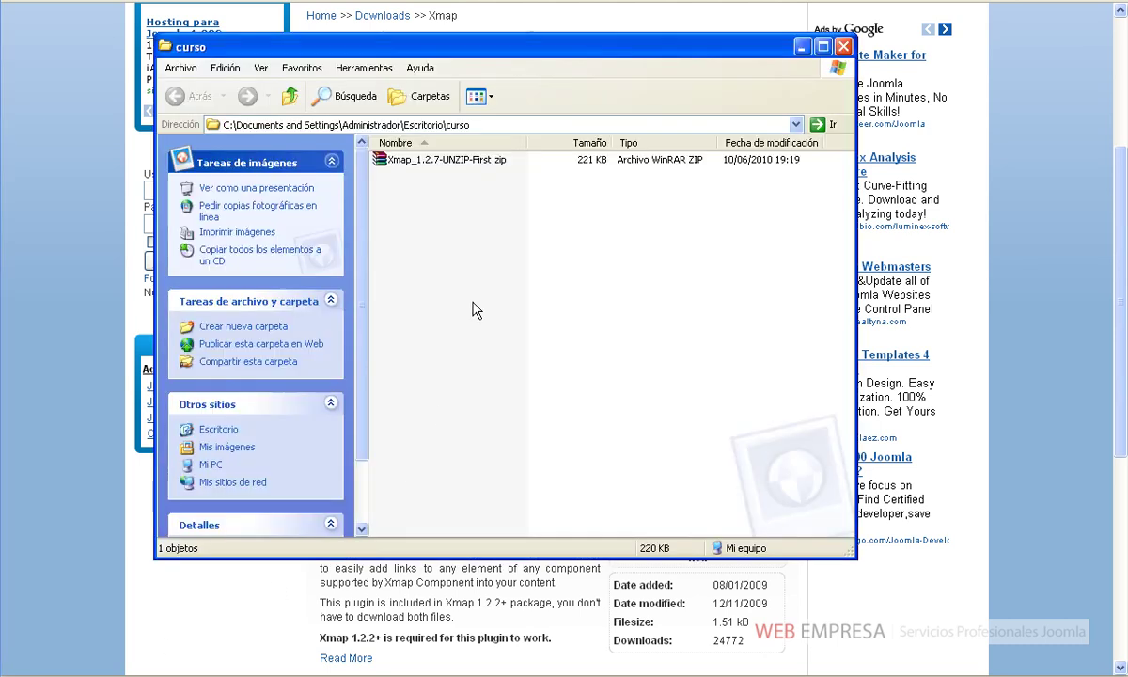
pyautogui.rightClick(493, 158)
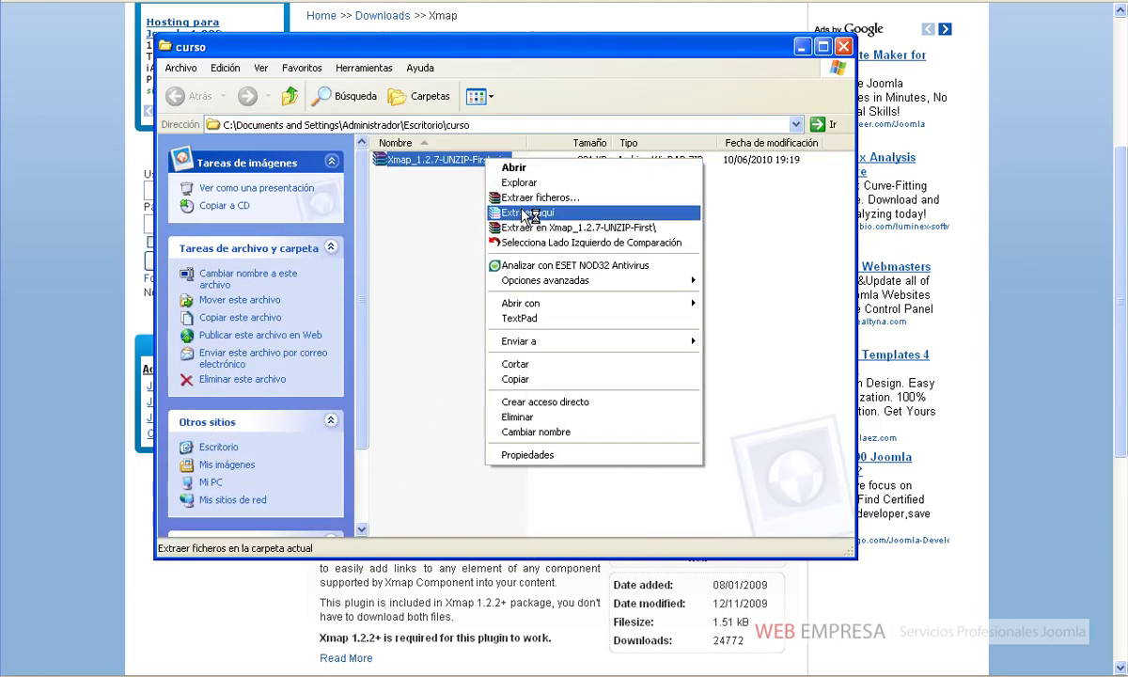
pyautogui.click(525, 207)
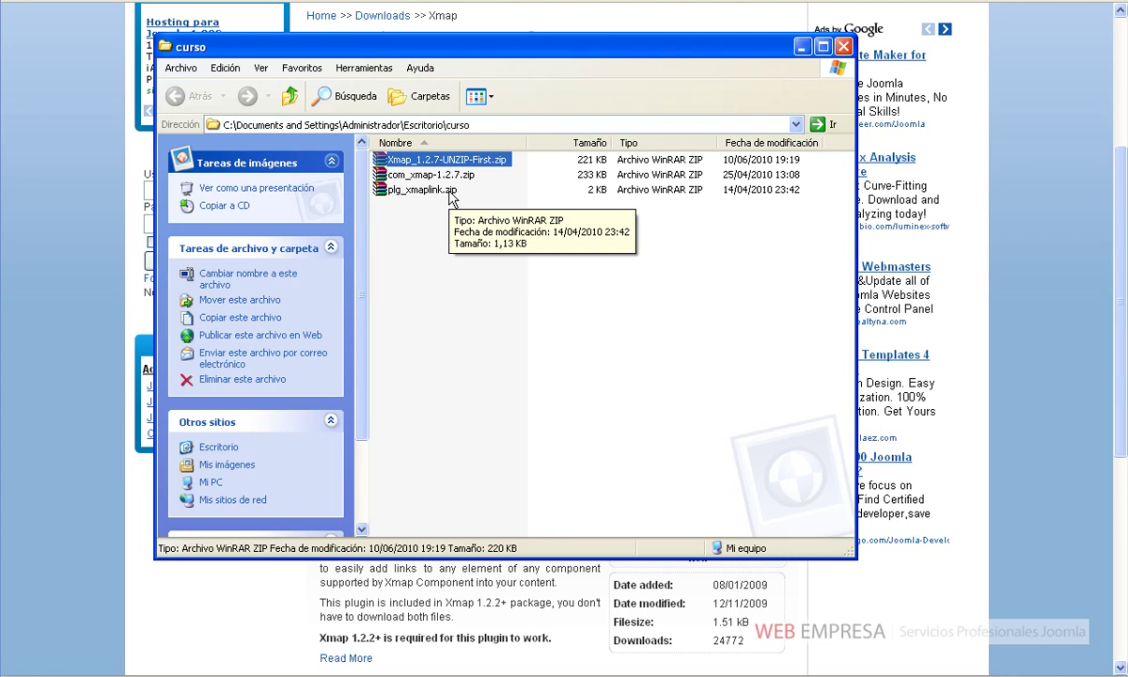
pyautogui.click(75, 159)
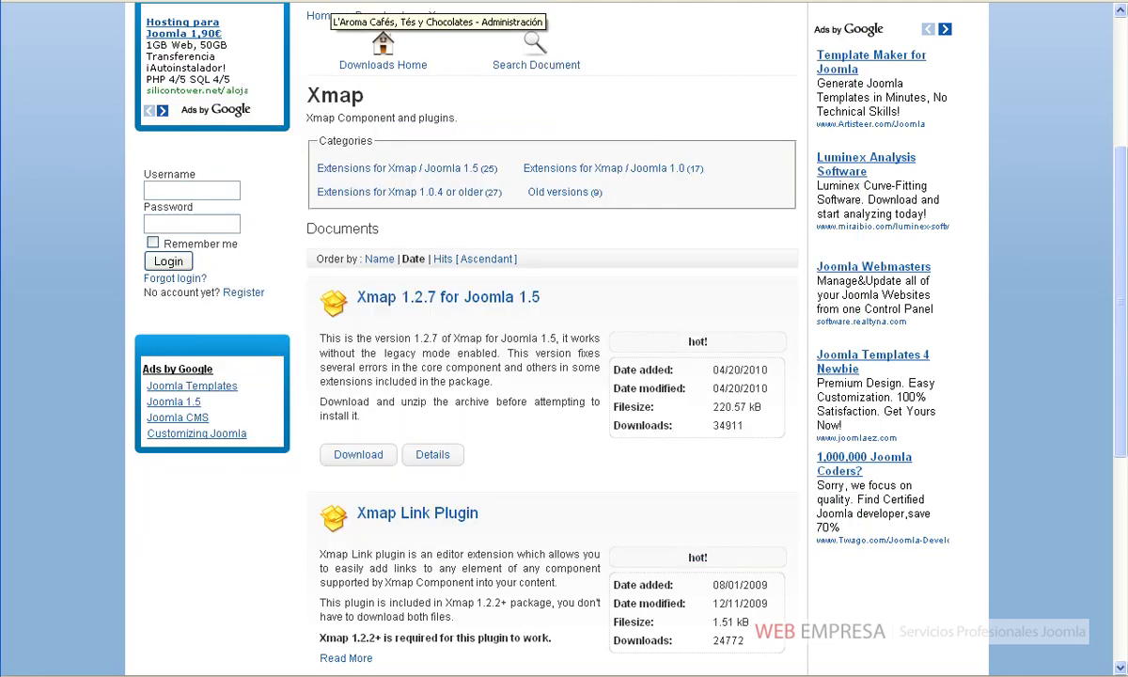
# - Upload and install the com_xmap-1.2.7.zip package in the Joomla administration's extension manager, and review the installation report
pyautogui.click(315, 1)
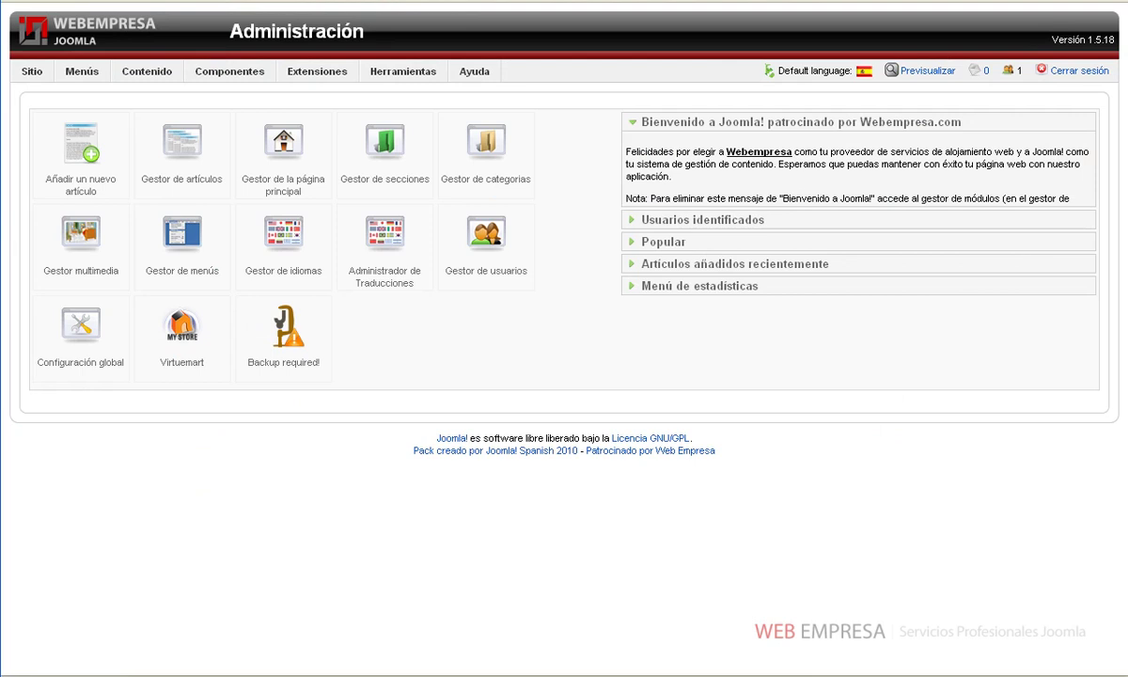
pyautogui.moveTo(334, 71)
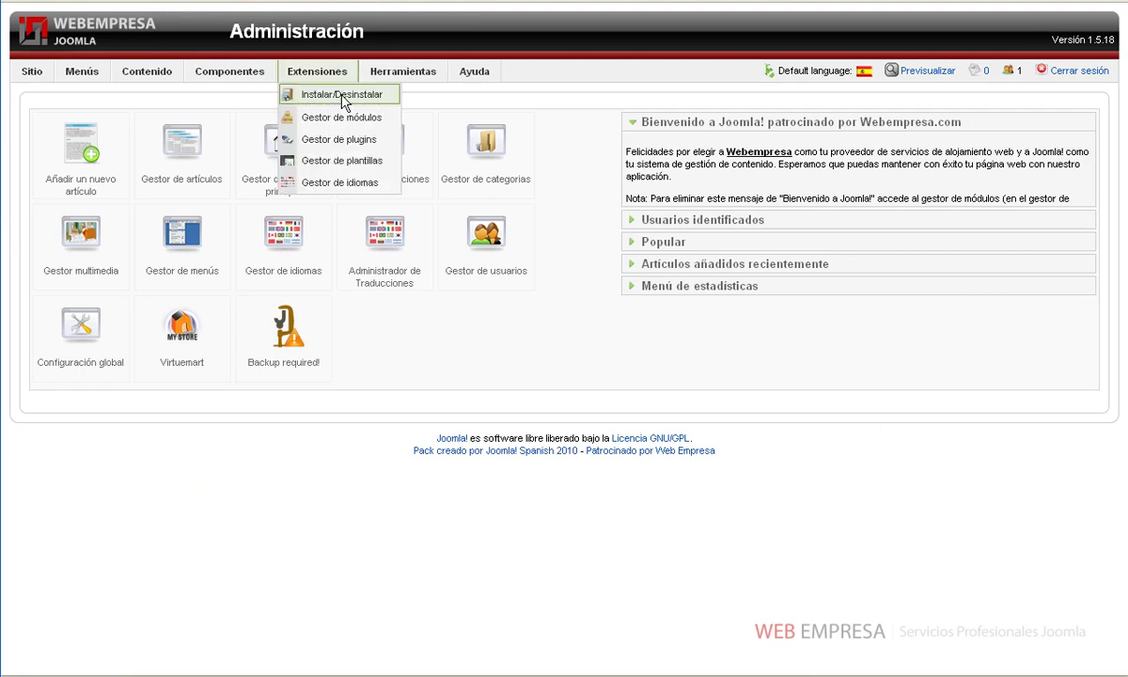
pyautogui.click(341, 95)
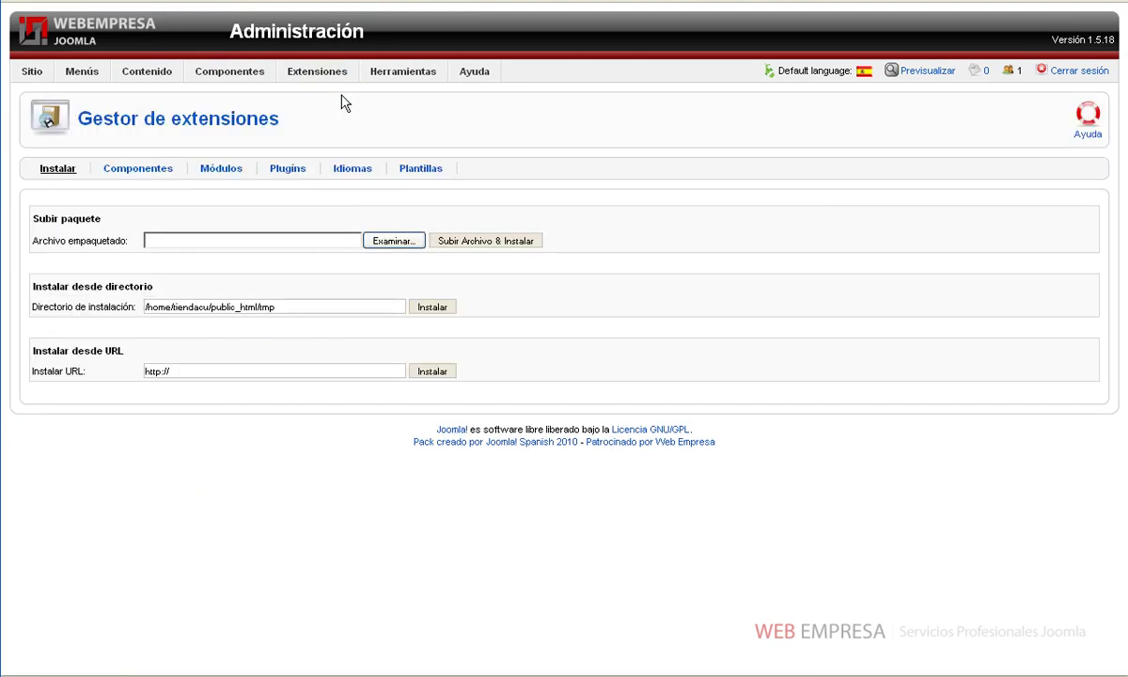
pyautogui.click(395, 241)
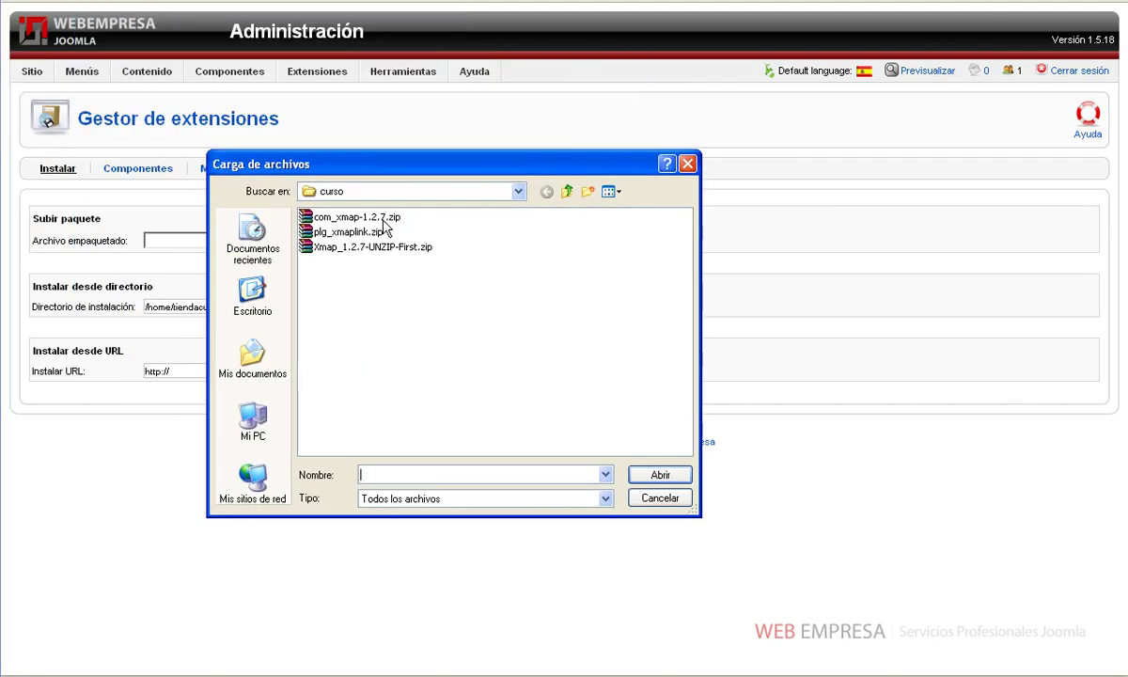
pyautogui.doubleClick(380, 219)
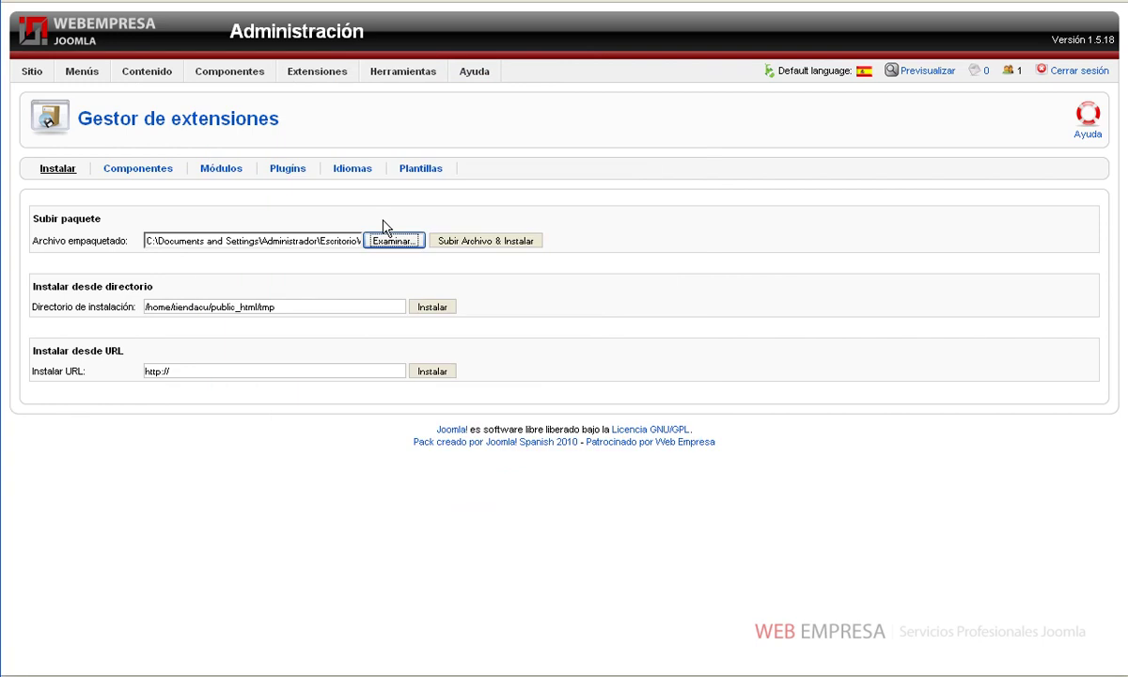
pyautogui.click(479, 242)
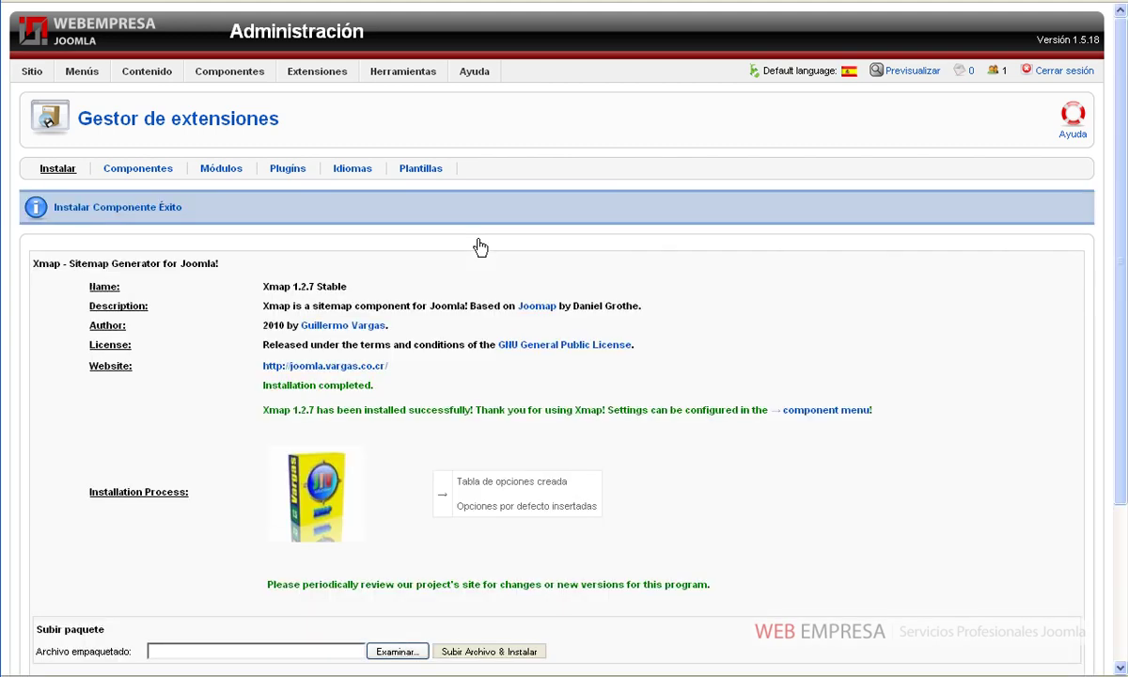
pyautogui.scroll(-5, 479, 247)
pyautogui.scroll(5, 479, 246)
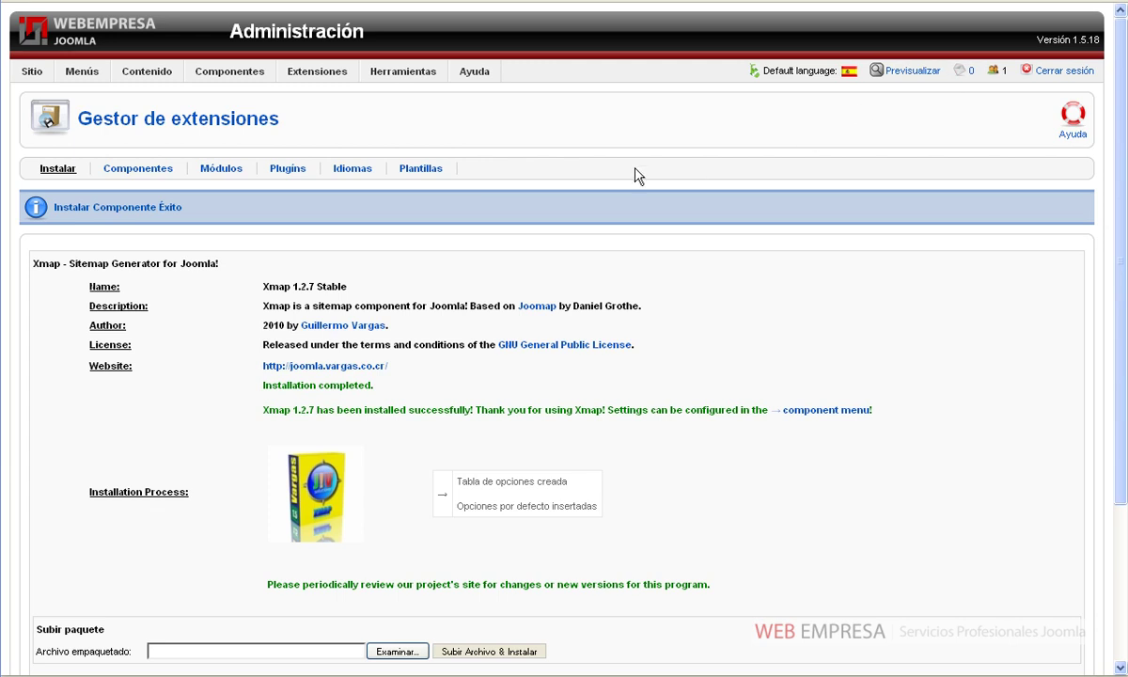
# - Create and save a new Xmap menu item titled "Mapa Web" in the Menú inferior menu
pyautogui.moveTo(85, 80)
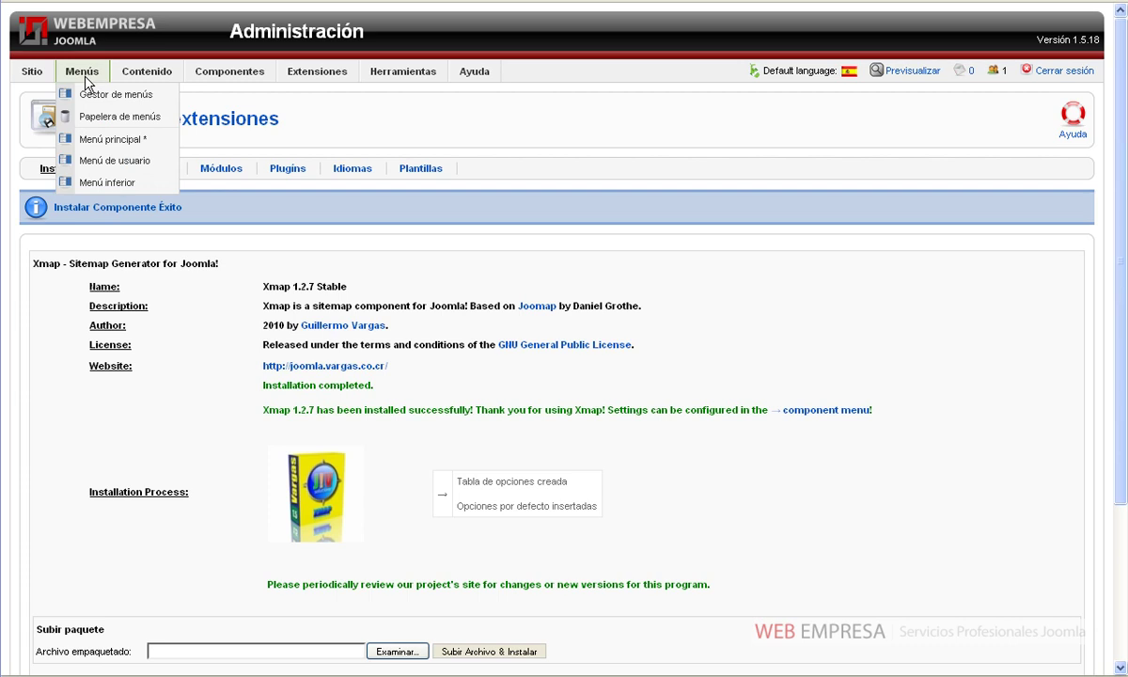
pyautogui.click(95, 184)
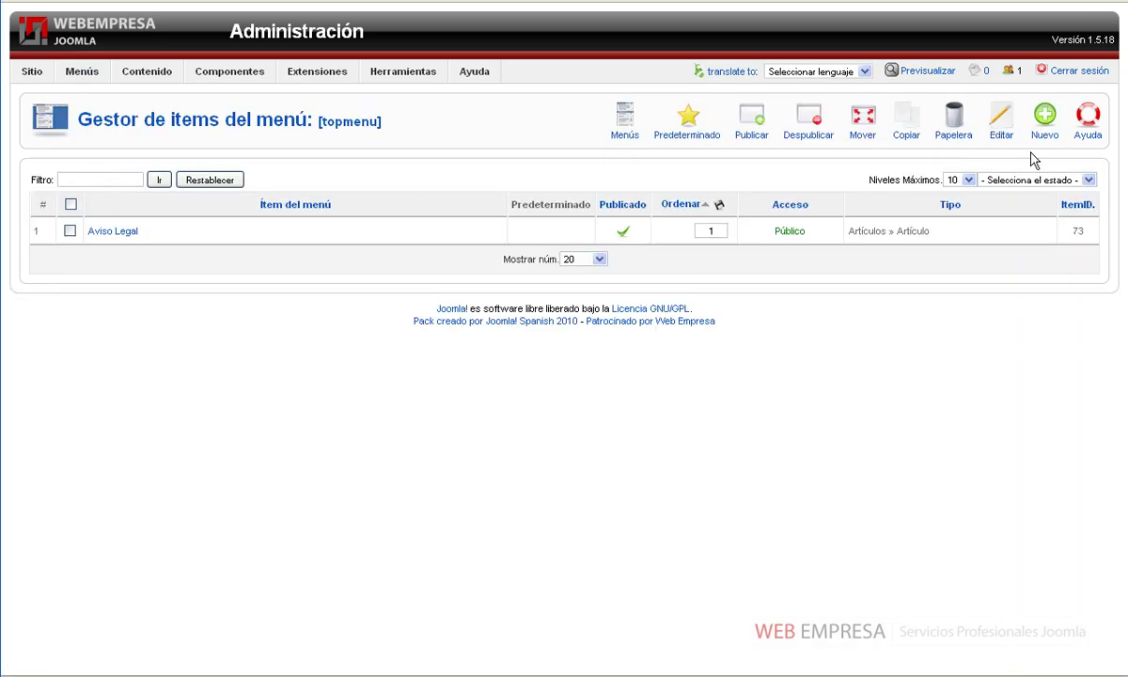
pyautogui.click(1045, 131)
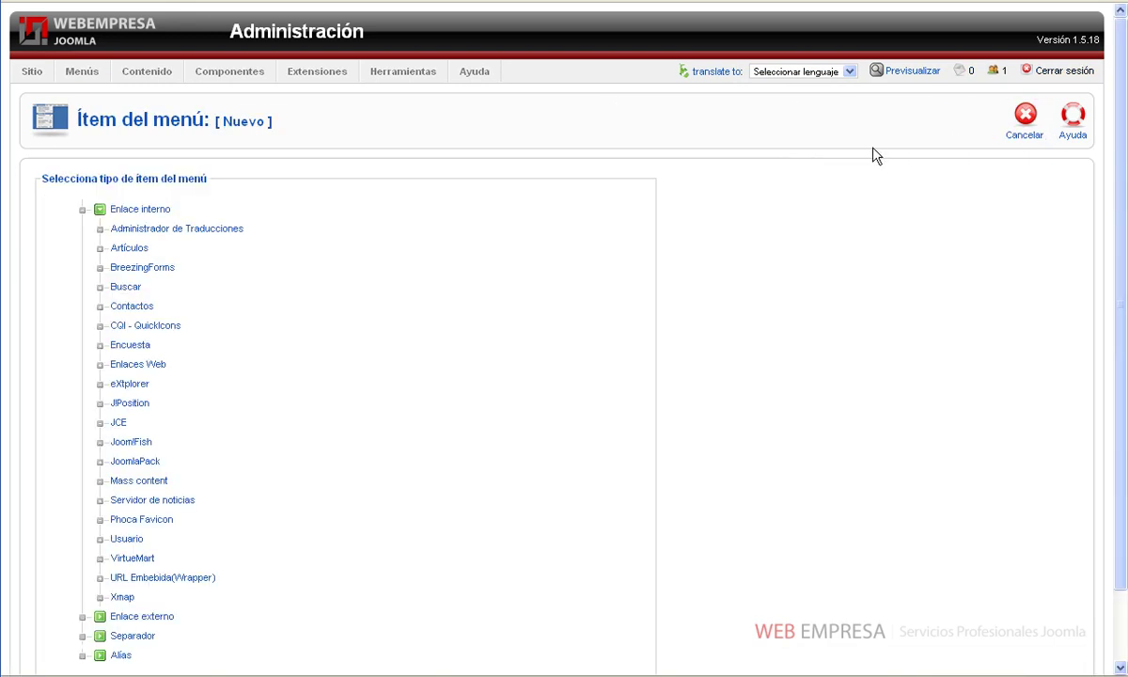
pyautogui.click(127, 598)
pyautogui.click(234, 297)
pyautogui.write('Mapa Web')
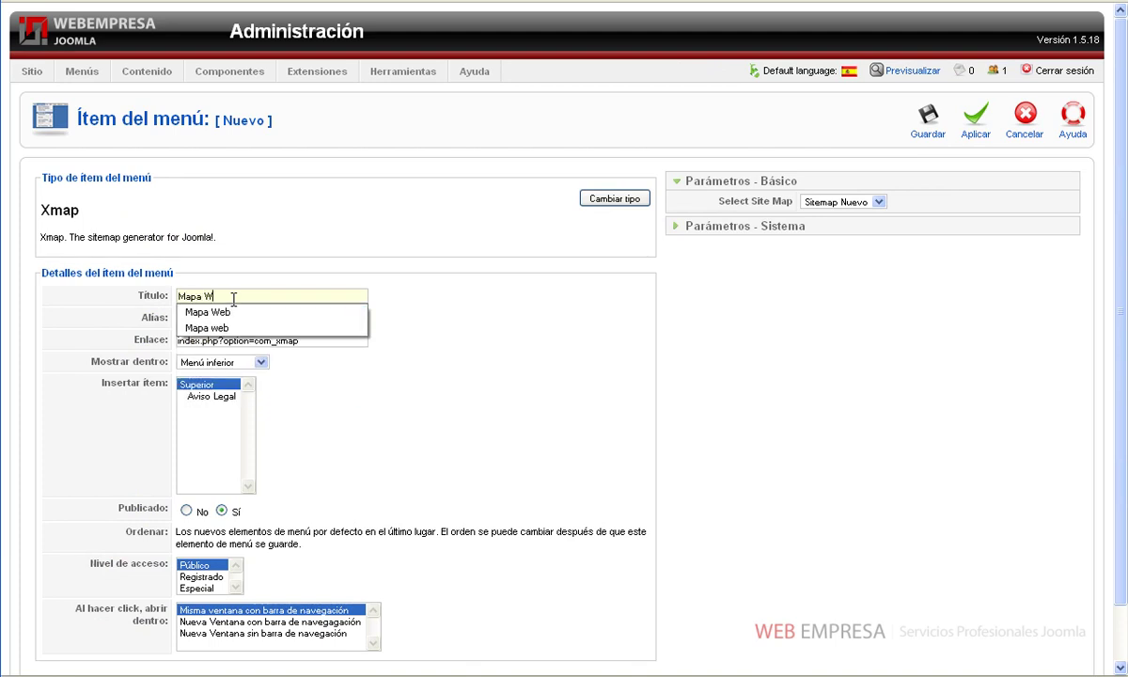
pyautogui.click(447, 286)
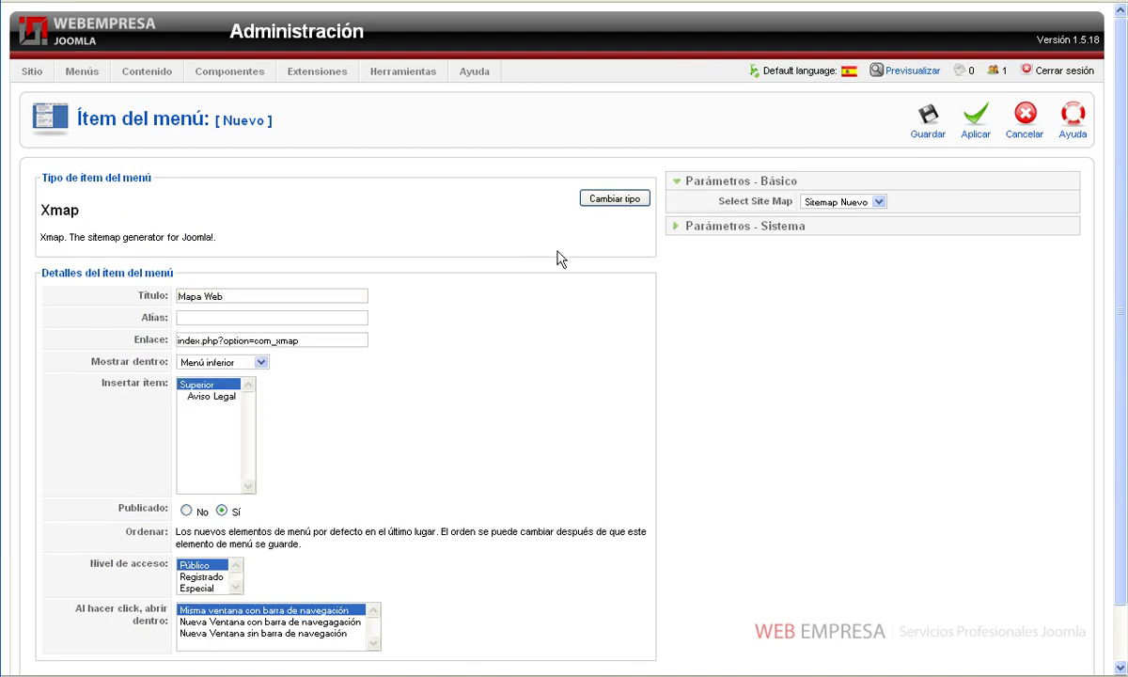
pyautogui.click(937, 139)
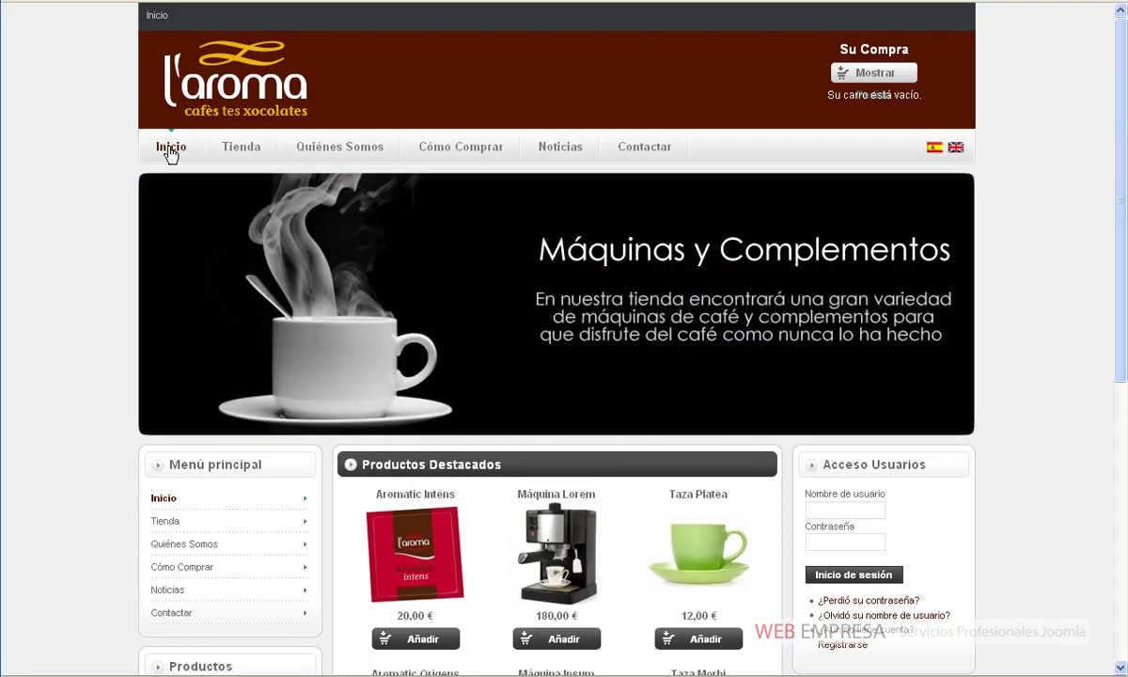
# - Reload the shop's home page and open the Mapa Web link in its footer
pyautogui.click(169, 148)
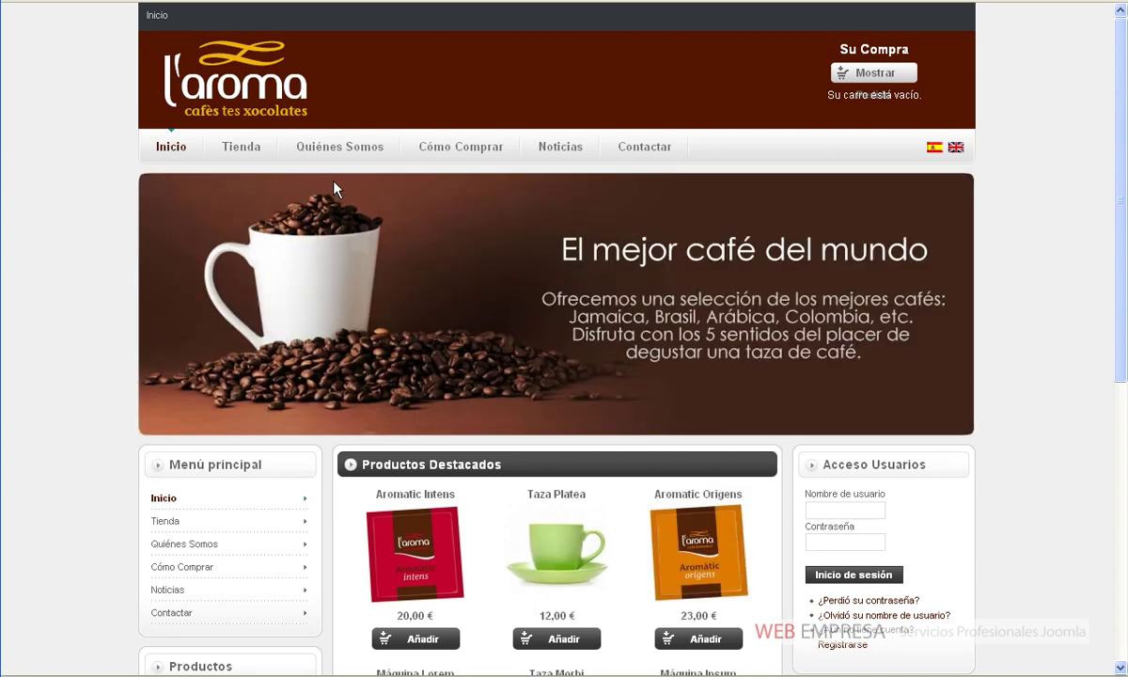
pyautogui.scroll(-6, 320, 179)
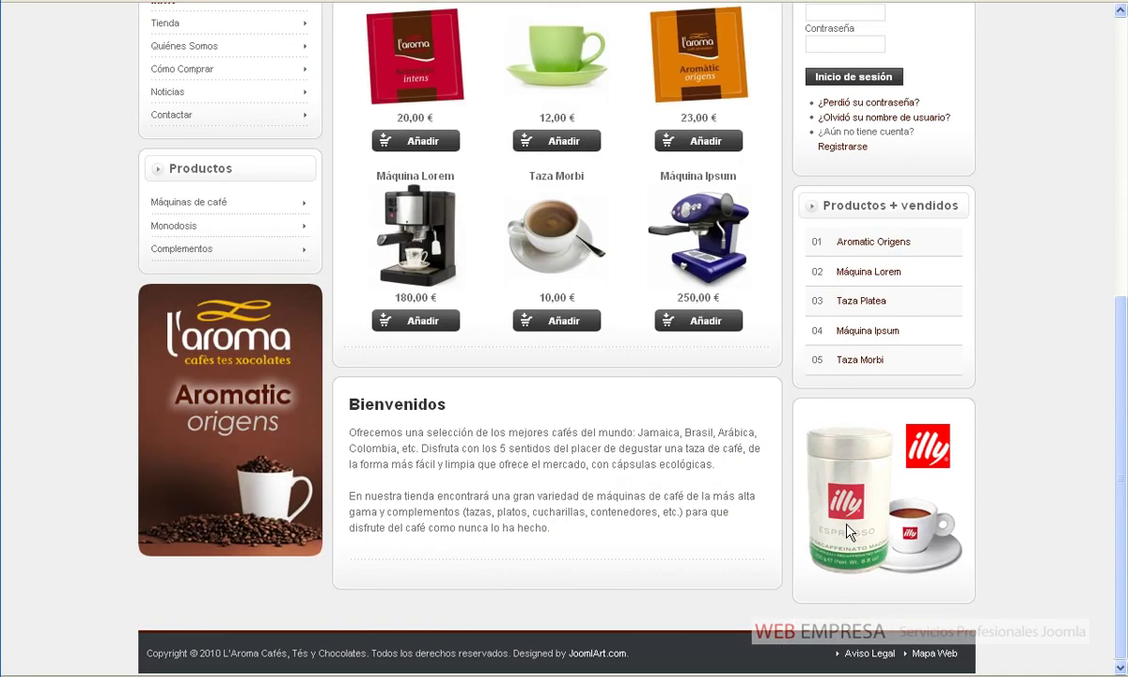
pyautogui.click(921, 658)
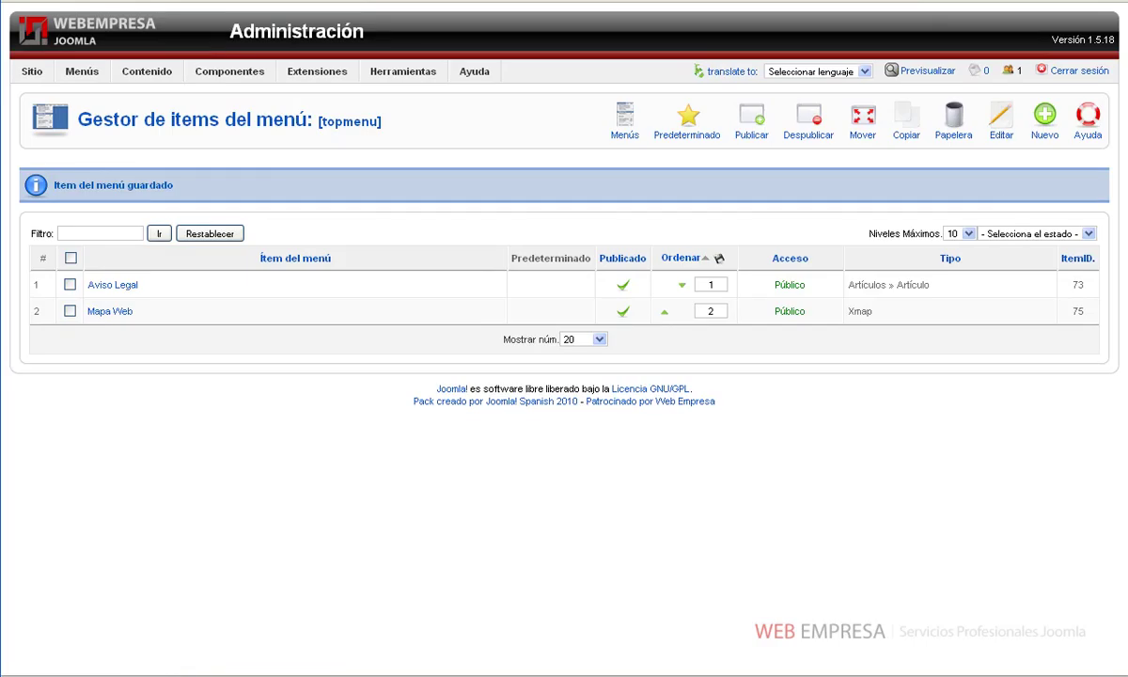
# - Add the topmenu menu to Sitemap Nuevo in the Xmap component, and check the shop's Mapa Web page
pyautogui.moveTo(229, 73)
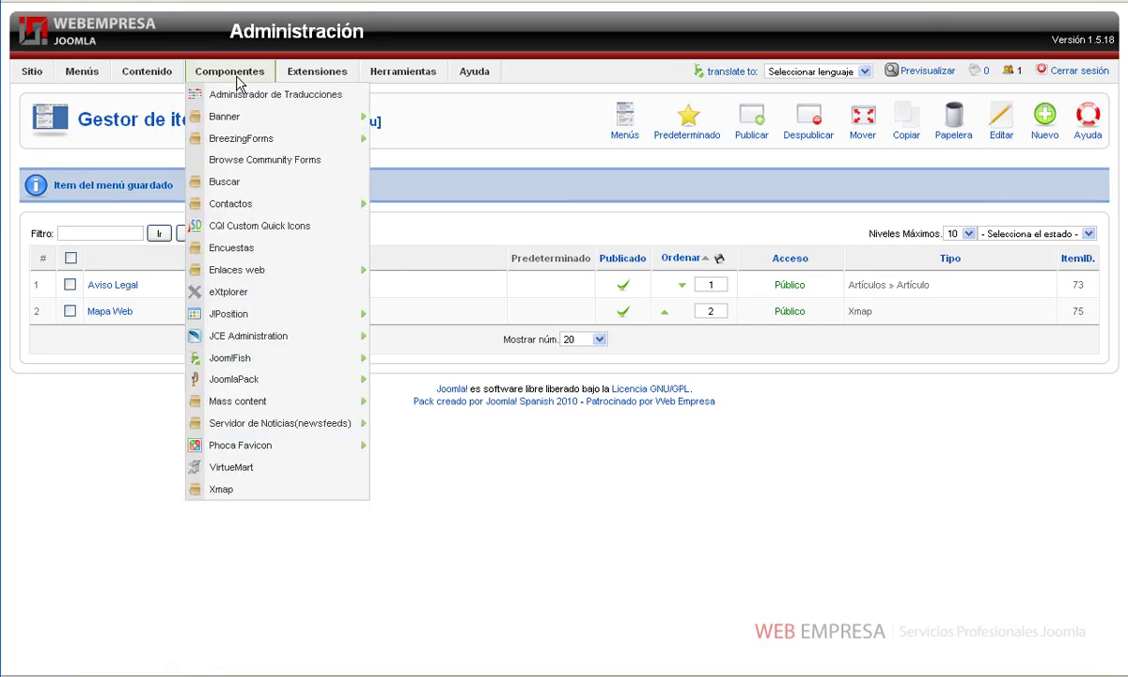
pyautogui.click(225, 490)
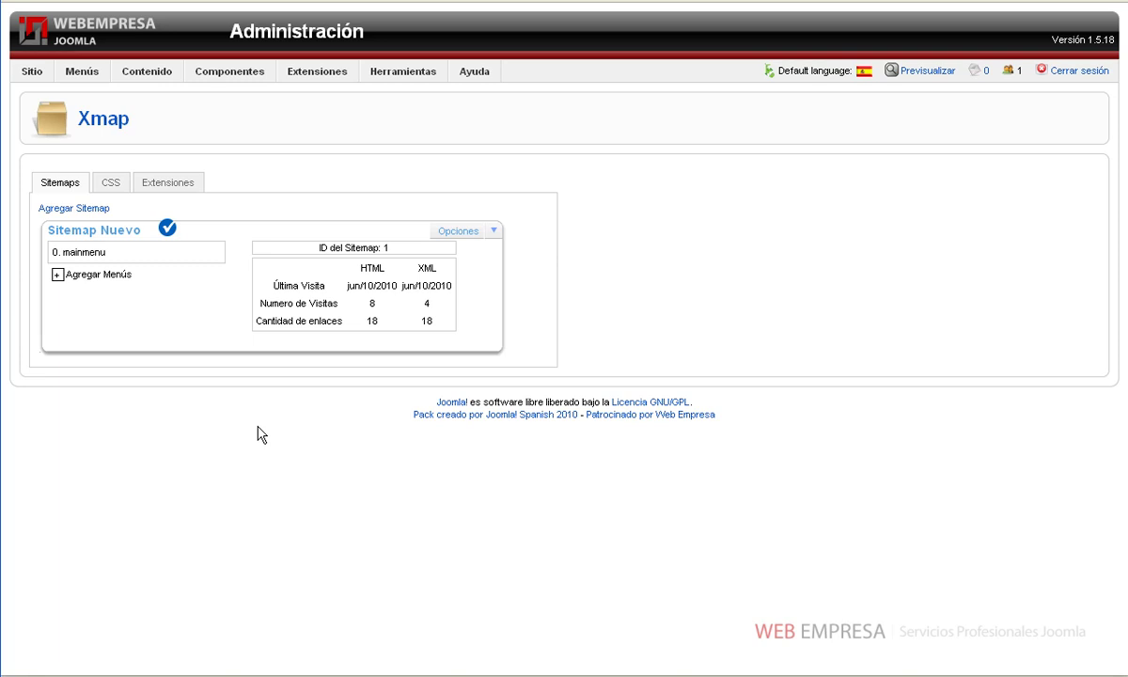
pyautogui.moveTo(92, 261)
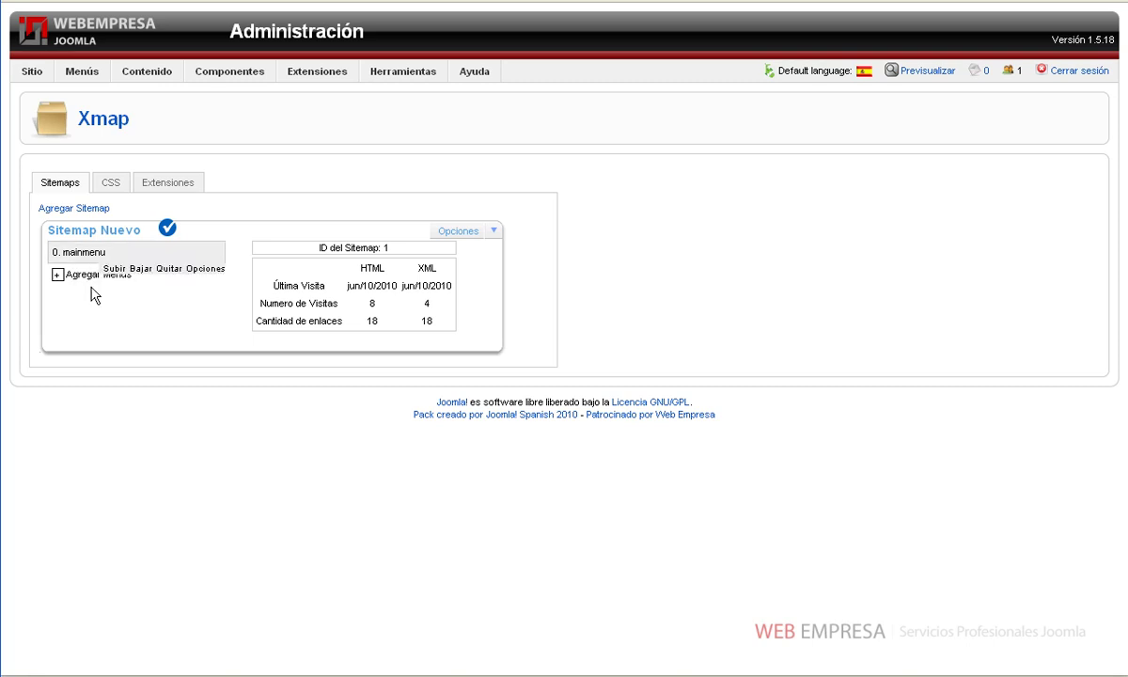
pyautogui.click(77, 279)
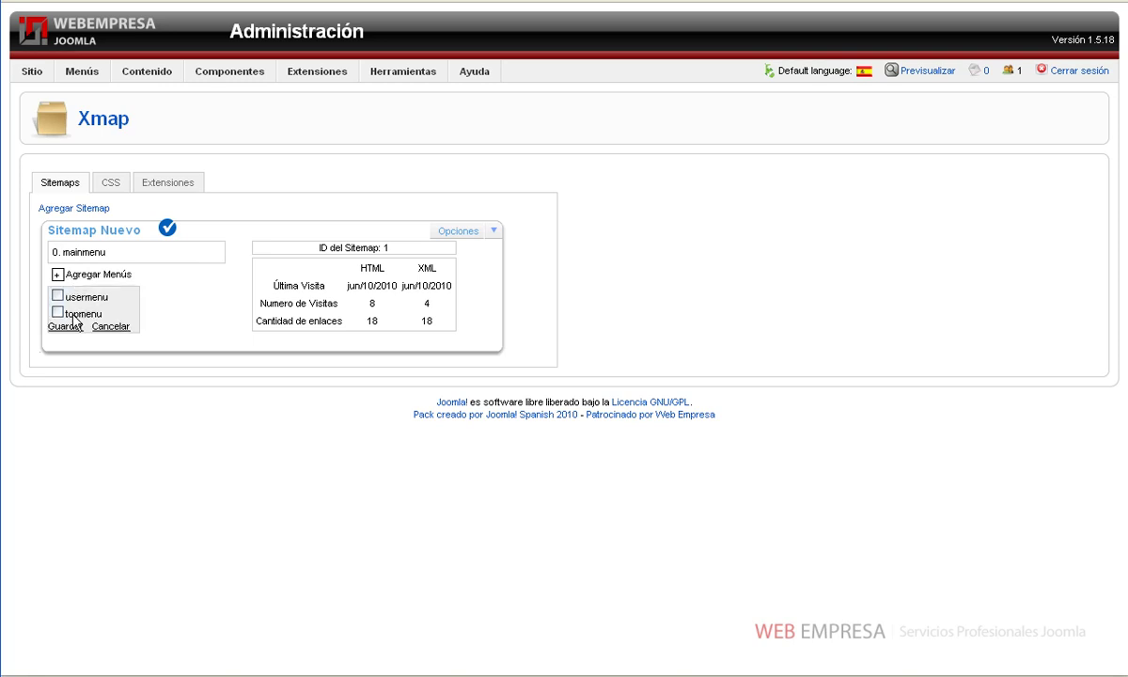
pyautogui.click(58, 313)
pyautogui.click(63, 327)
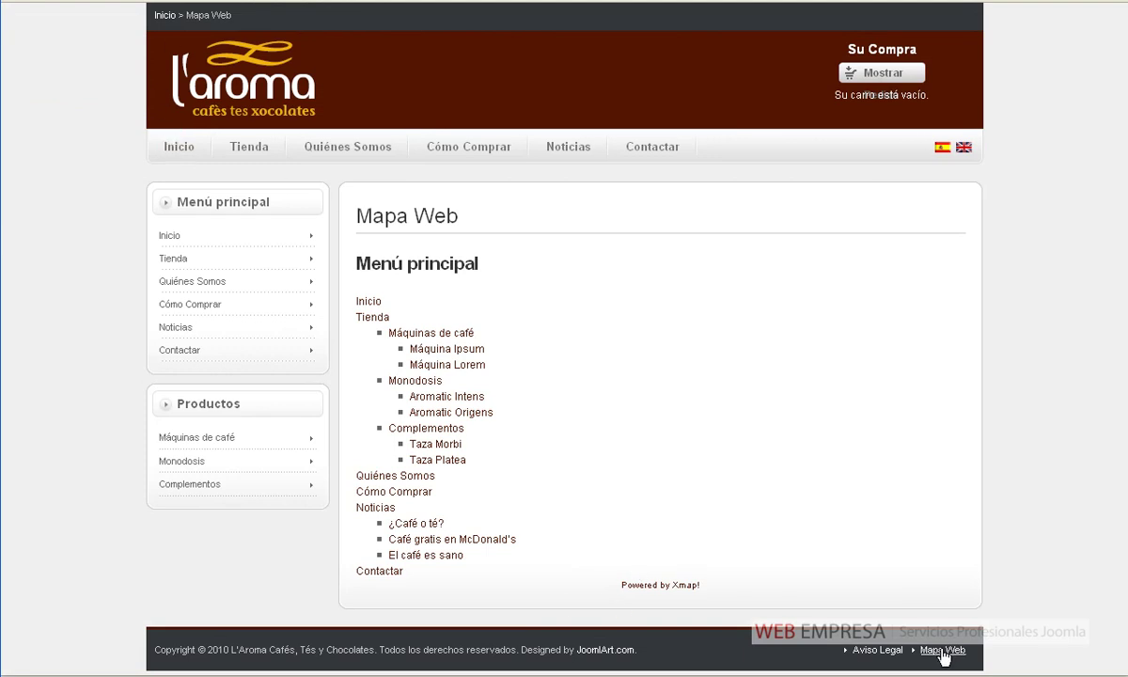
pyautogui.click(940, 650)
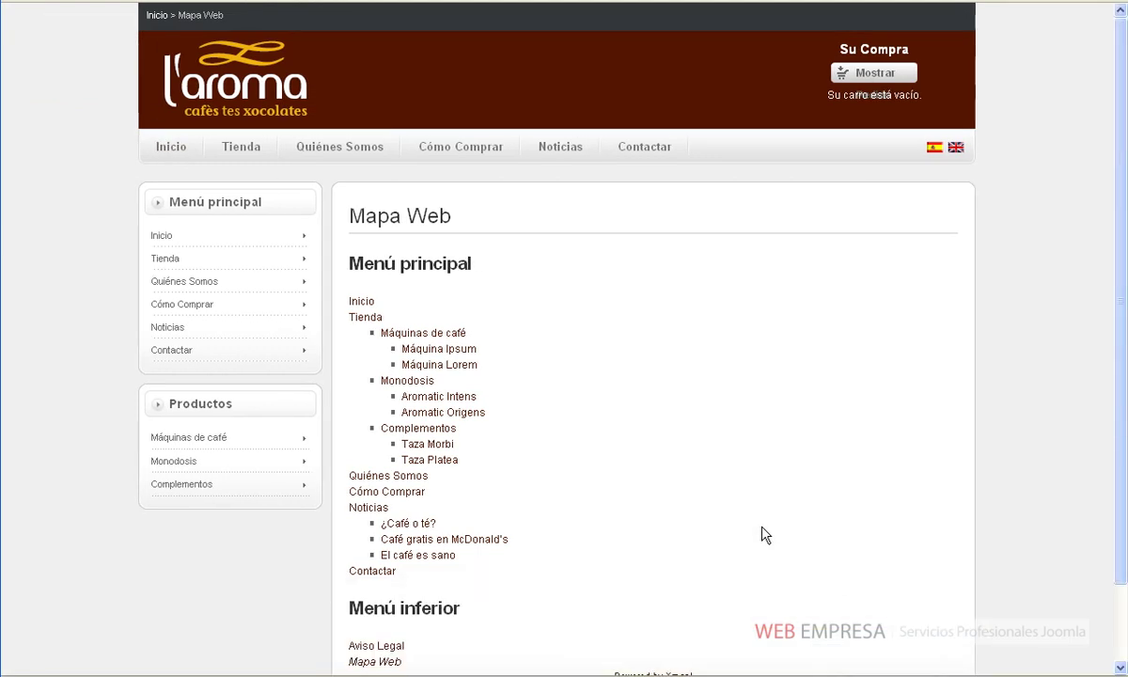
pyautogui.scroll(-2, 778, 552)
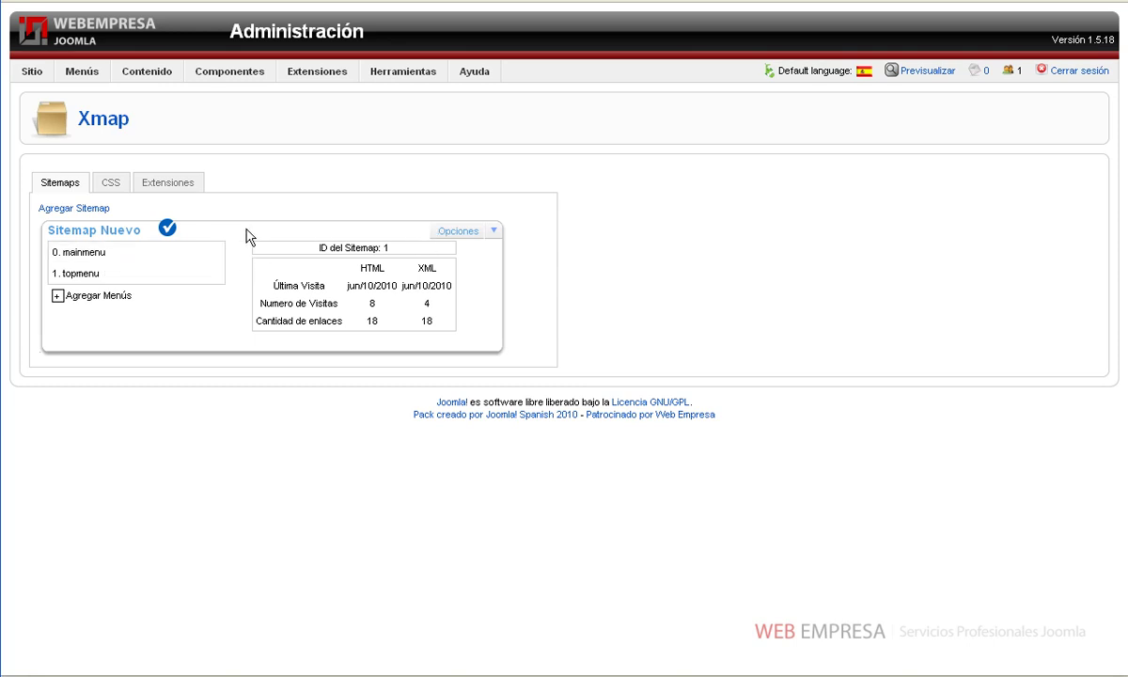
# - Set Sitemap Nuevo's number of columns to 2 in its preferences, save, and reload the shop's Mapa Web page
pyautogui.click(445, 234)
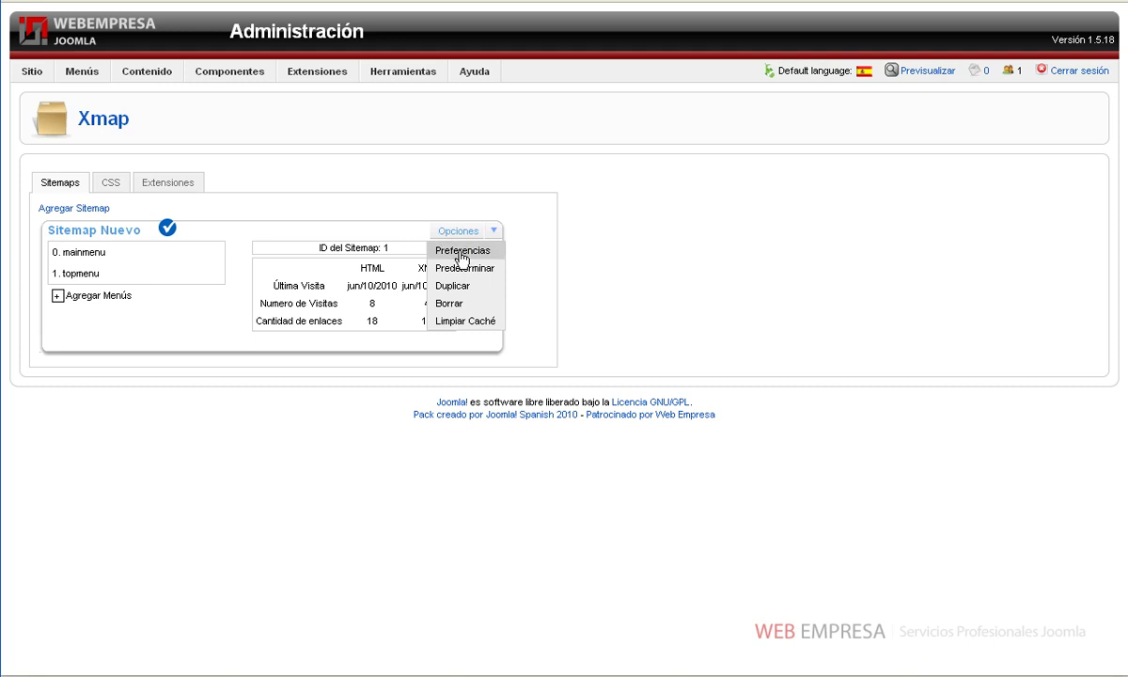
pyautogui.click(461, 252)
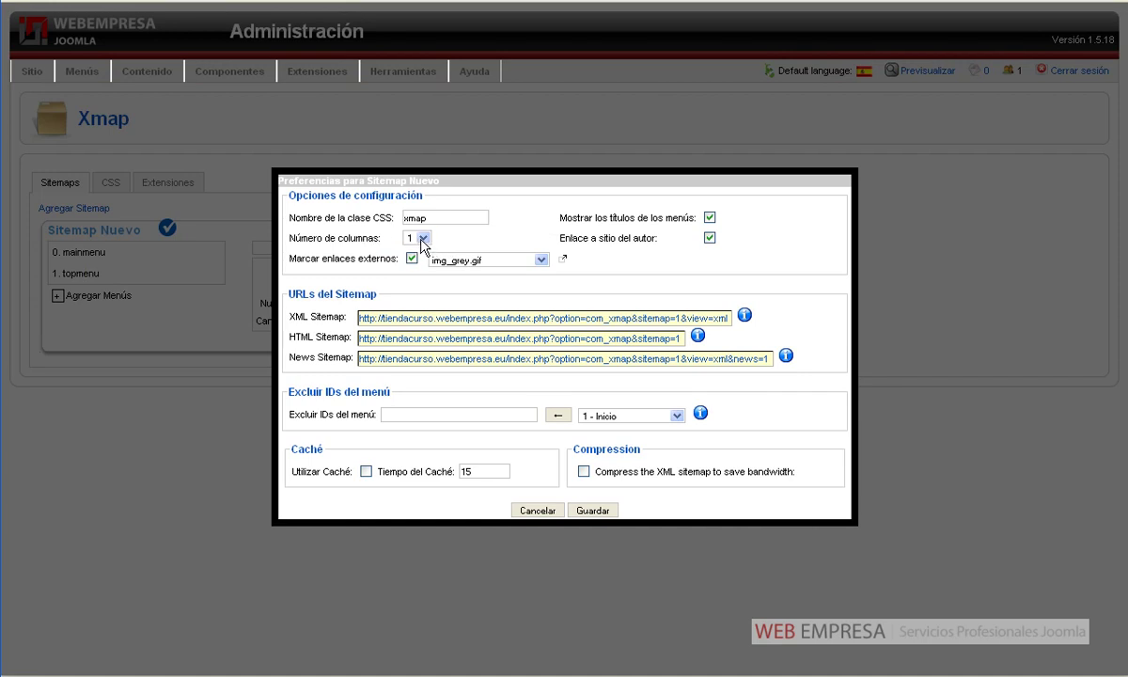
pyautogui.click(422, 238)
pyautogui.click(418, 260)
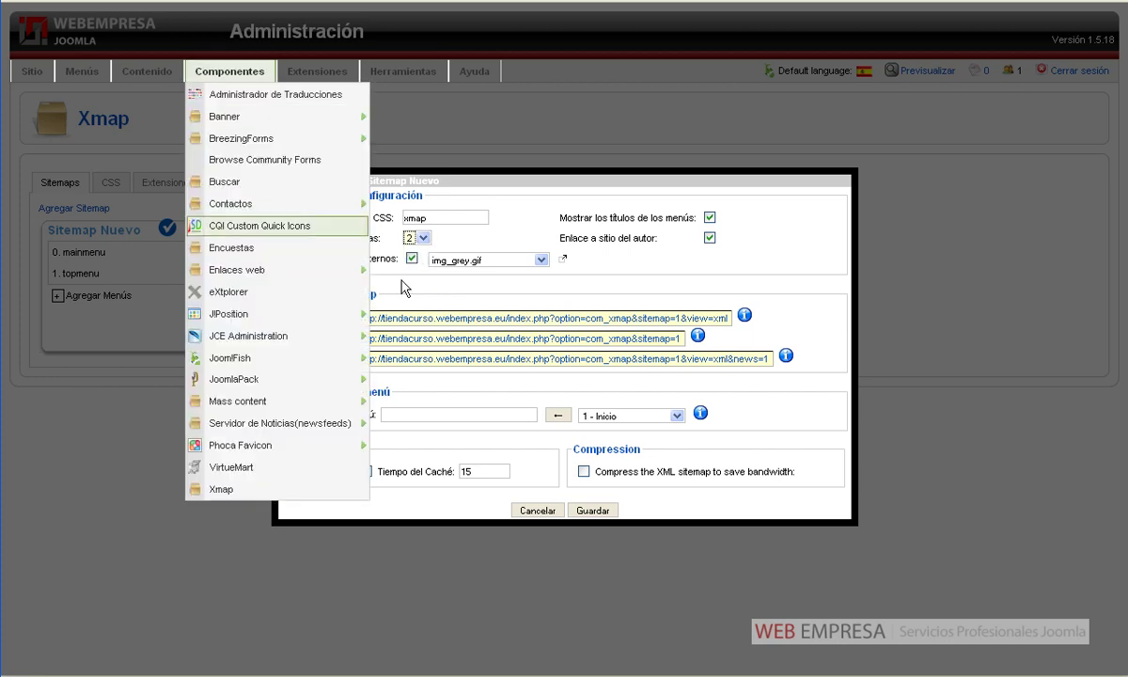
pyautogui.click(596, 513)
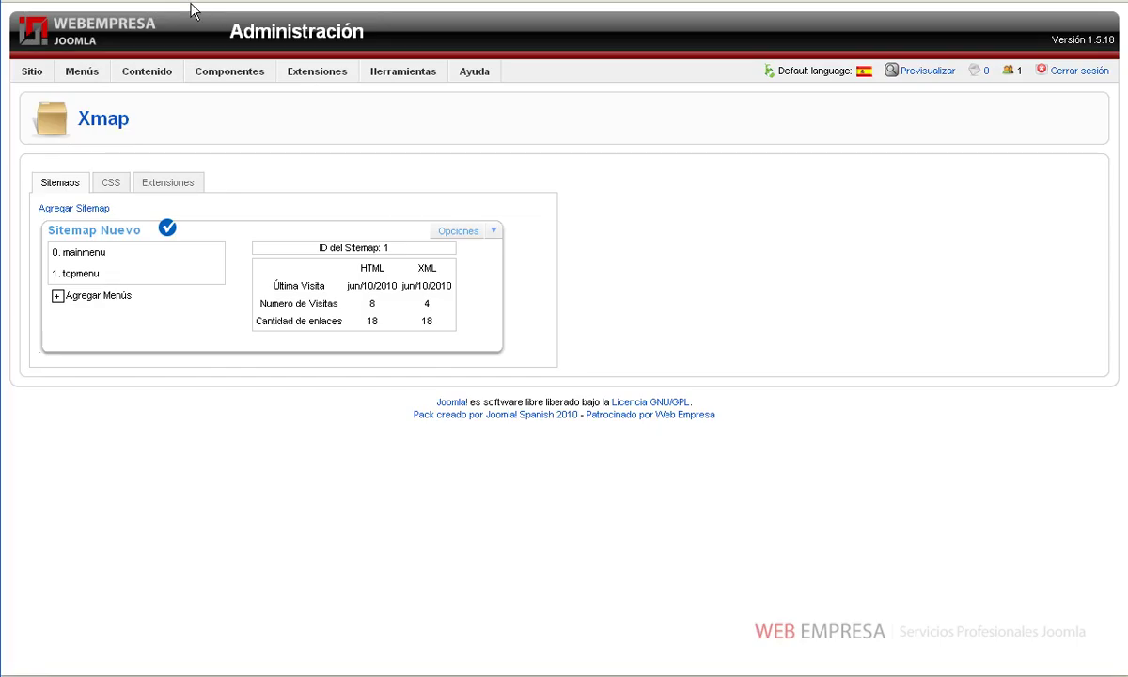
pyautogui.click(191, 8)
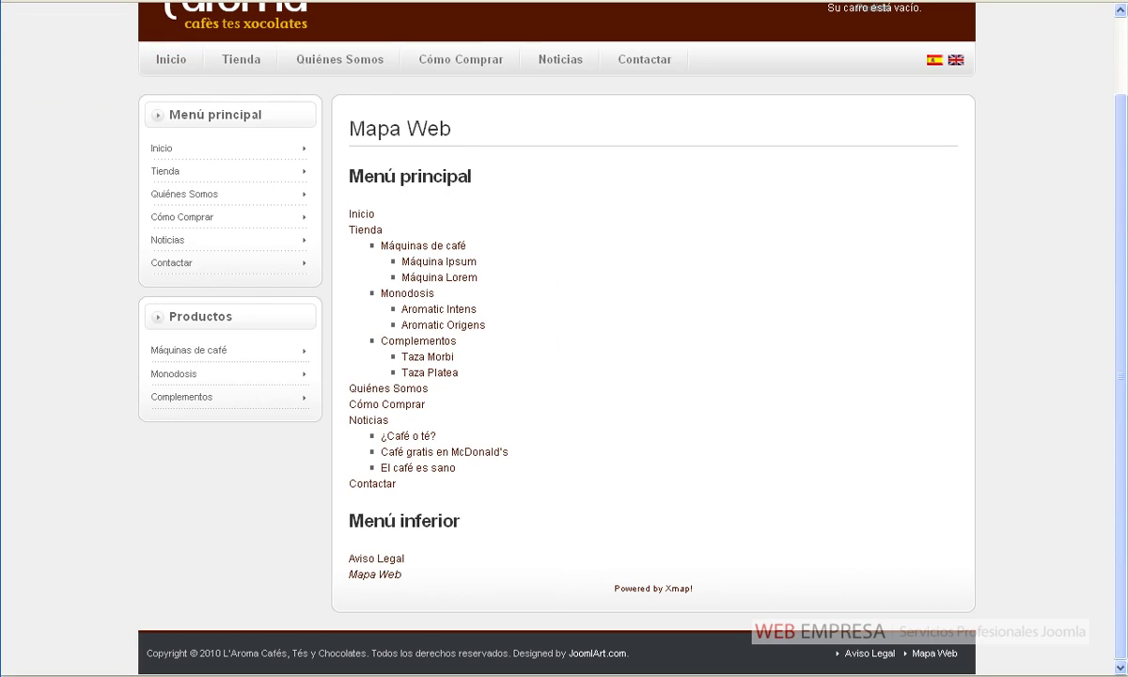
pyautogui.press('F5')
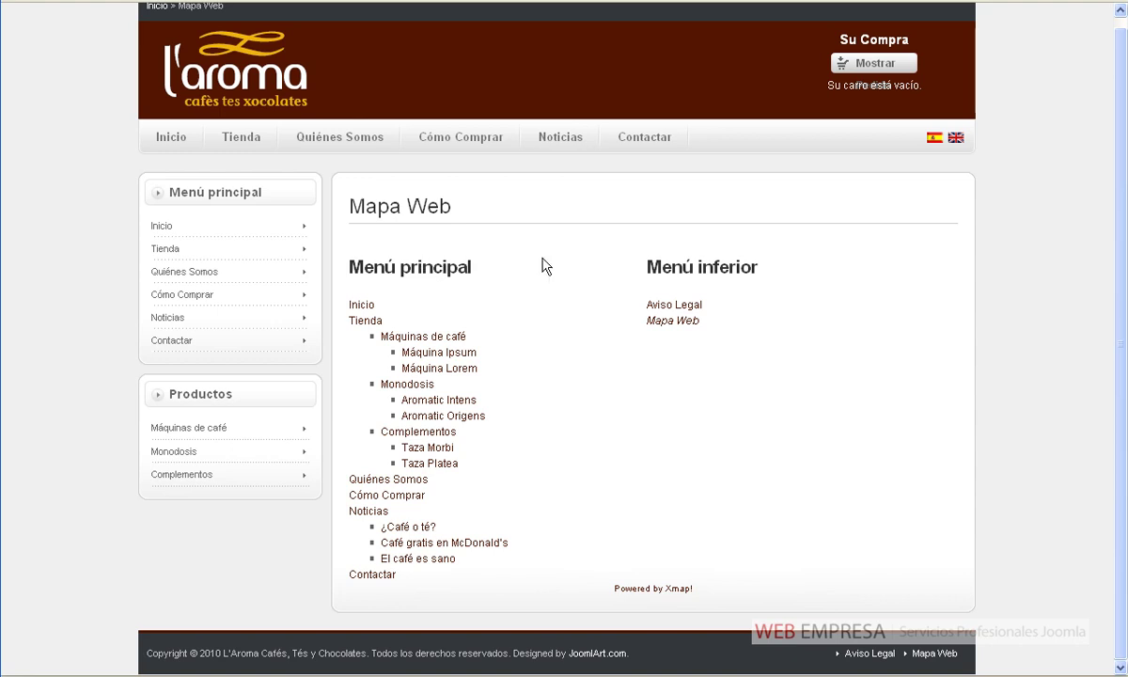
# - Turn off the menu titles and the author site link in Sitemap Nuevo's preferences, save, and reload the Mapa Web page
pyautogui.click(308, 2)
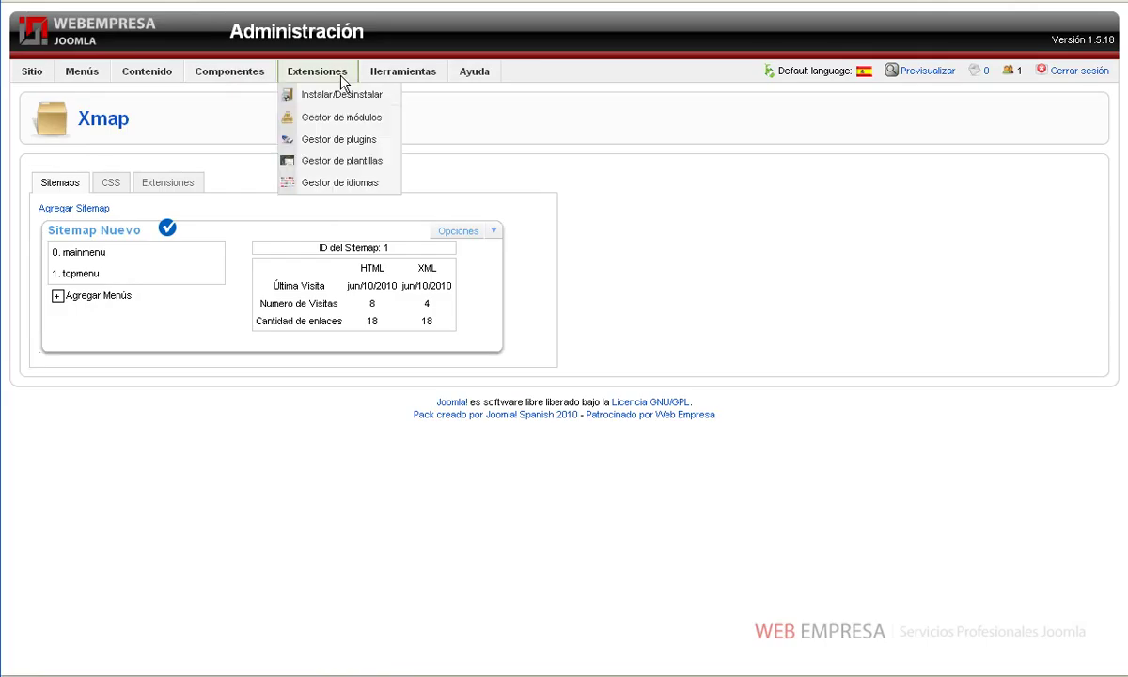
pyautogui.click(491, 232)
pyautogui.click(482, 252)
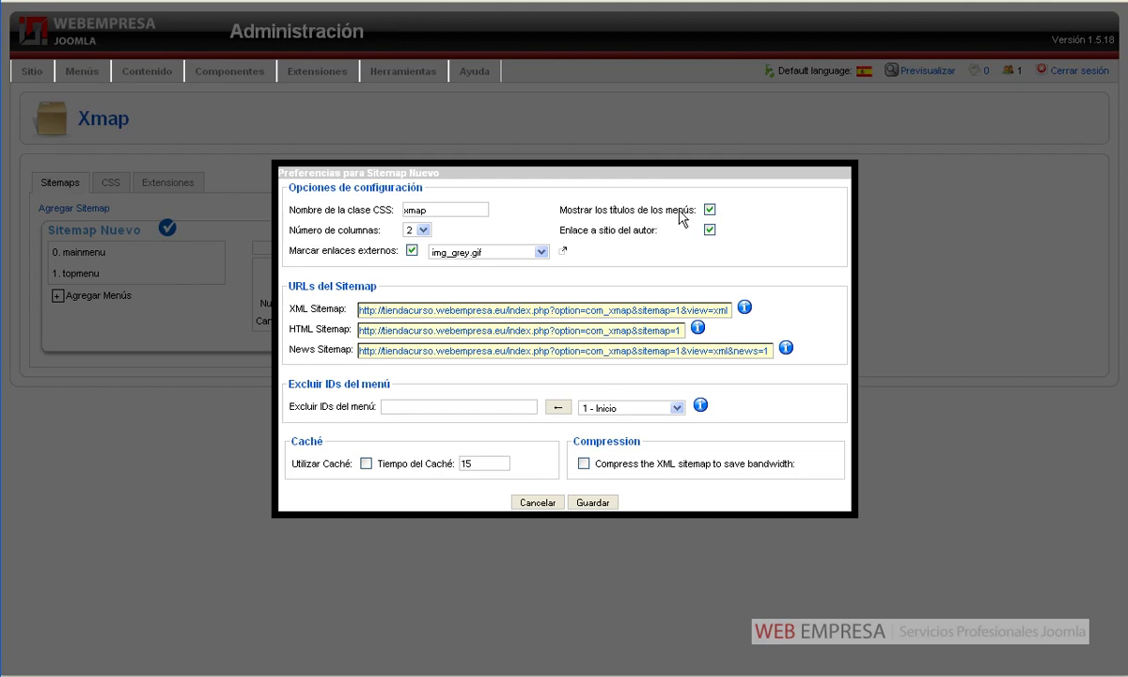
pyautogui.click(710, 210)
pyautogui.click(711, 229)
pyautogui.click(601, 503)
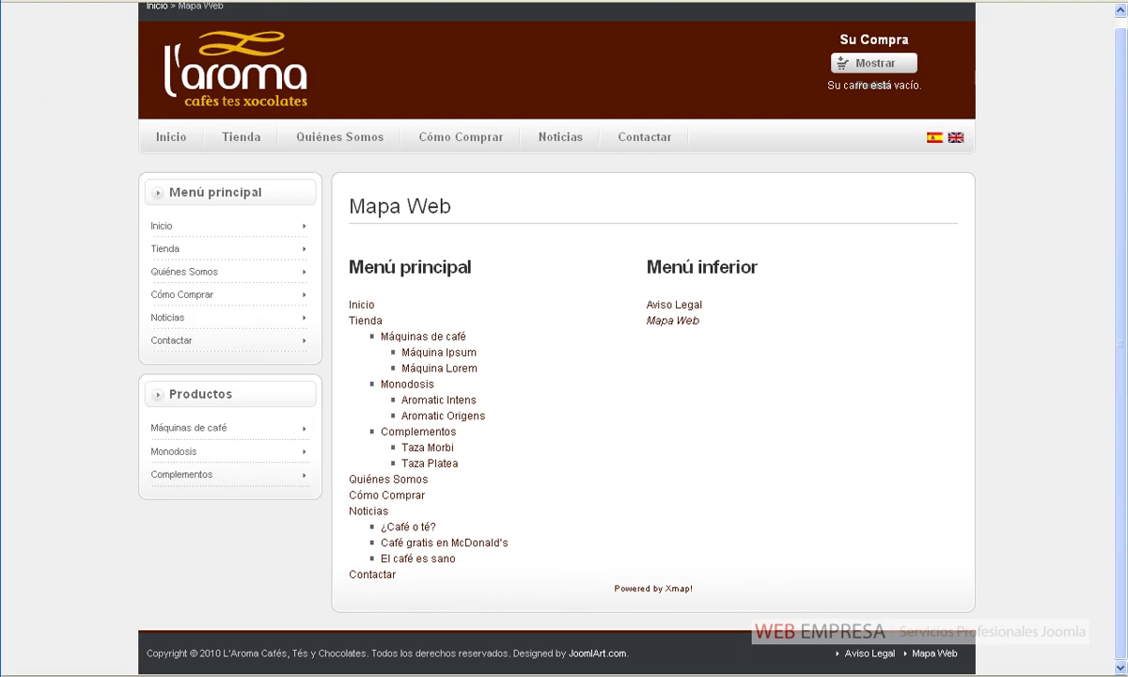
pyautogui.press('F5')
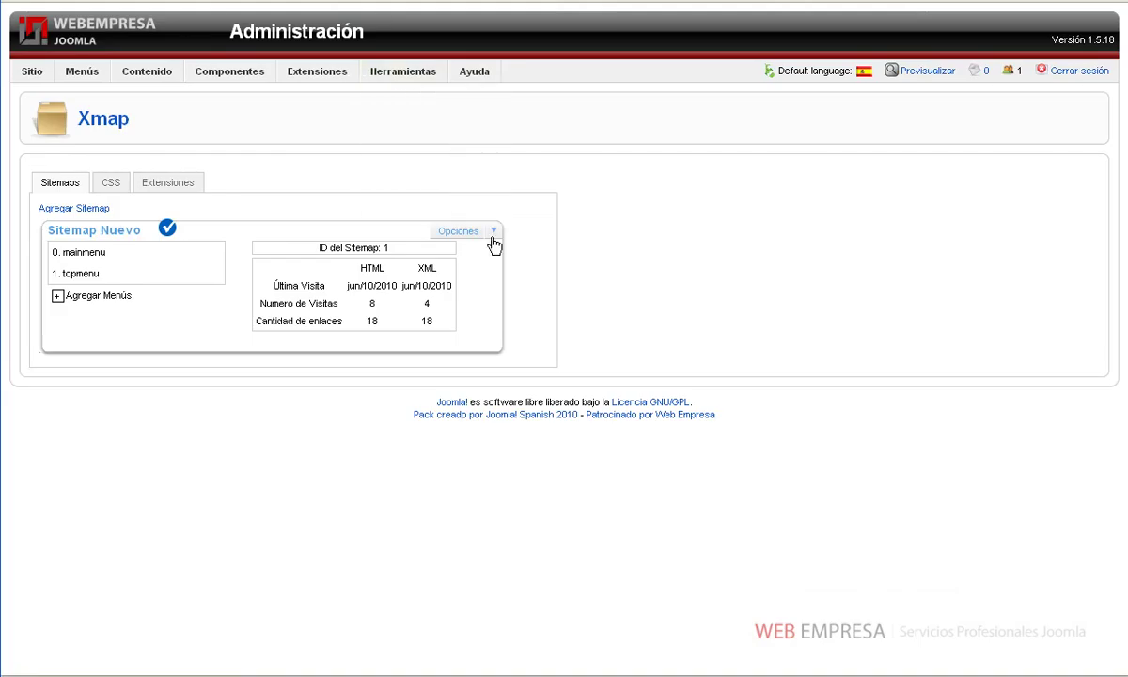
# - Exclude the menu item 75 - Mapa Web from Sitemap Nuevo, save the preferences, and reload the Mapa Web page
pyautogui.click(492, 232)
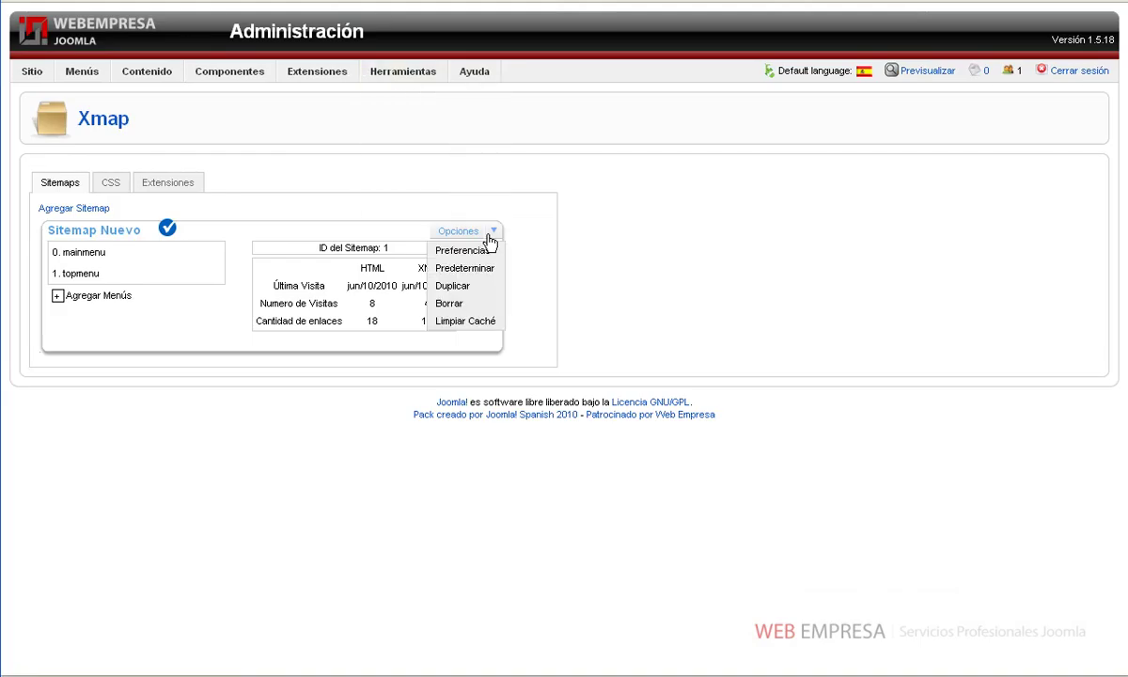
pyautogui.click(488, 252)
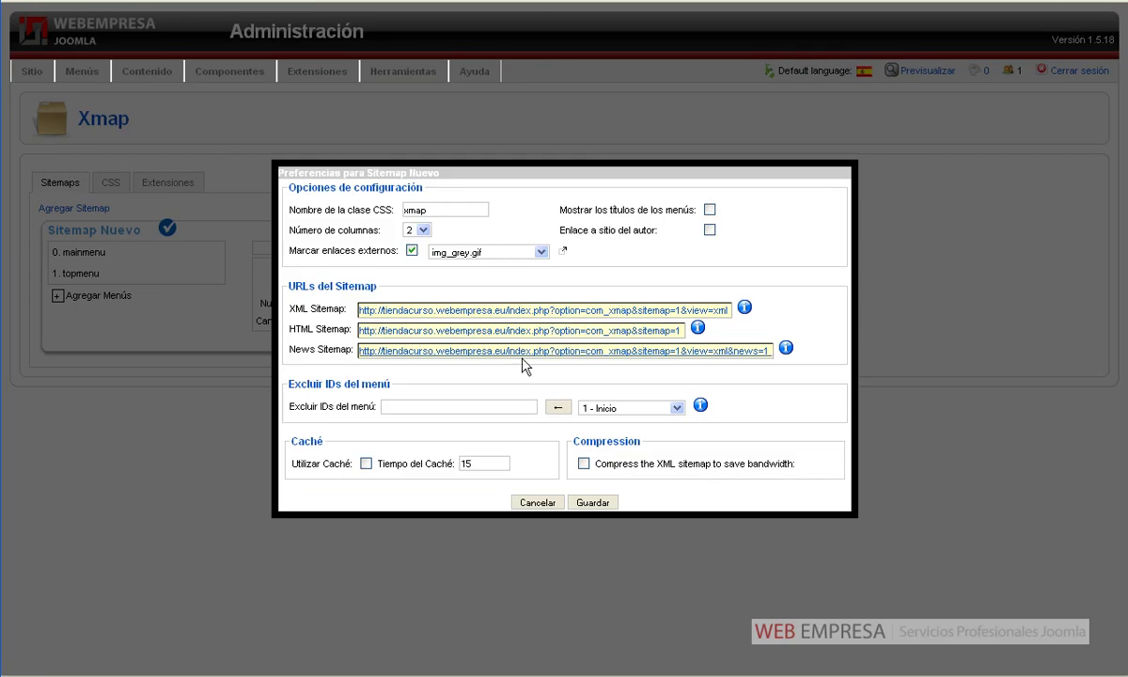
pyautogui.click(638, 412)
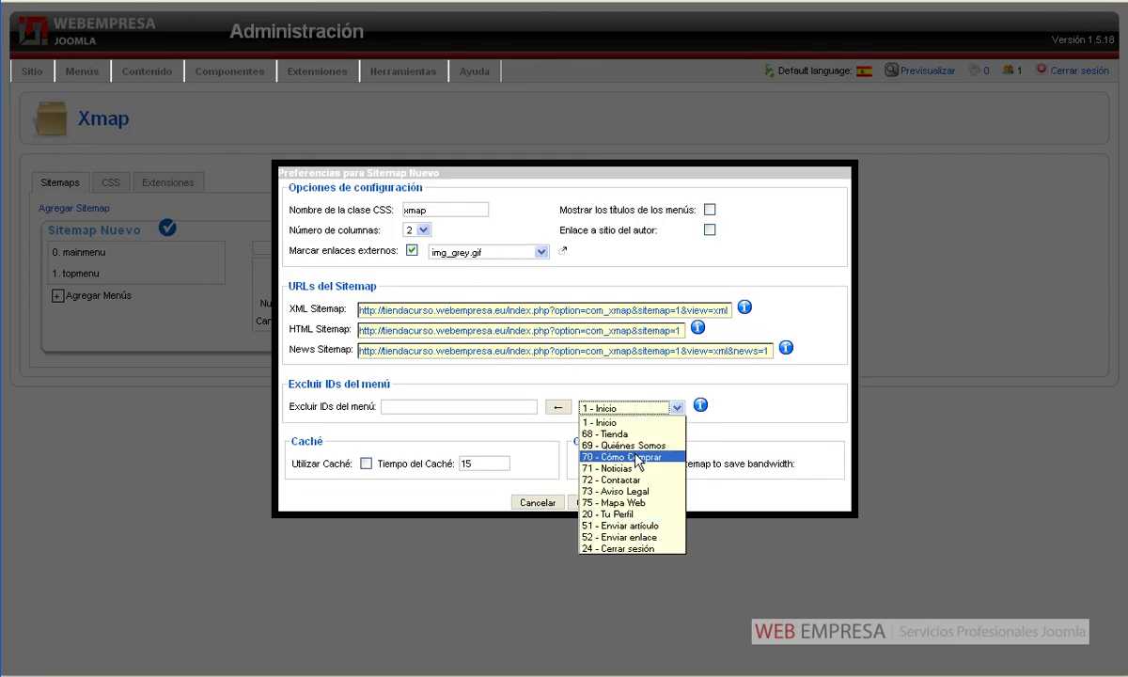
pyautogui.click(606, 501)
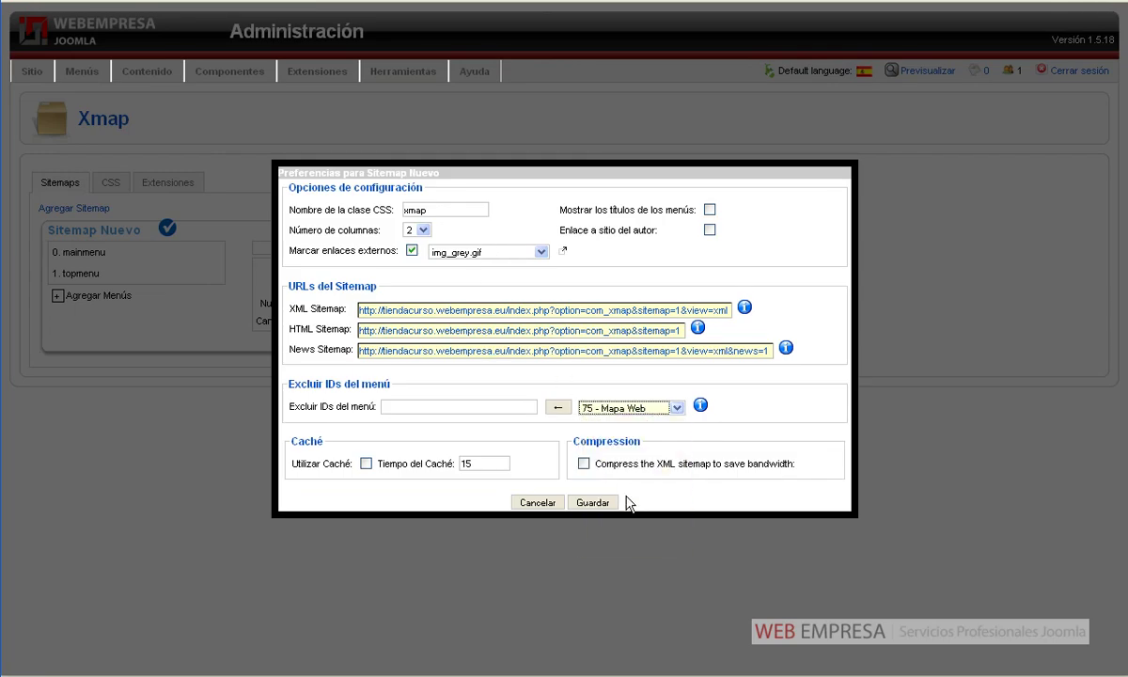
pyautogui.click(557, 407)
pyautogui.click(591, 503)
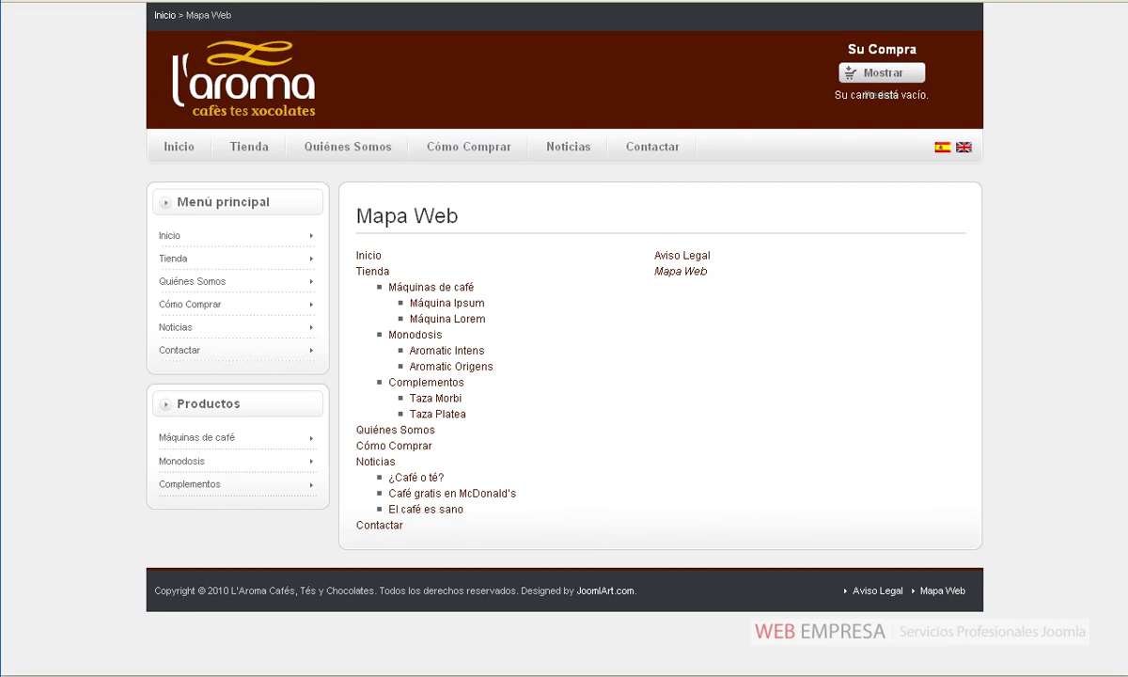
pyautogui.press('F5')
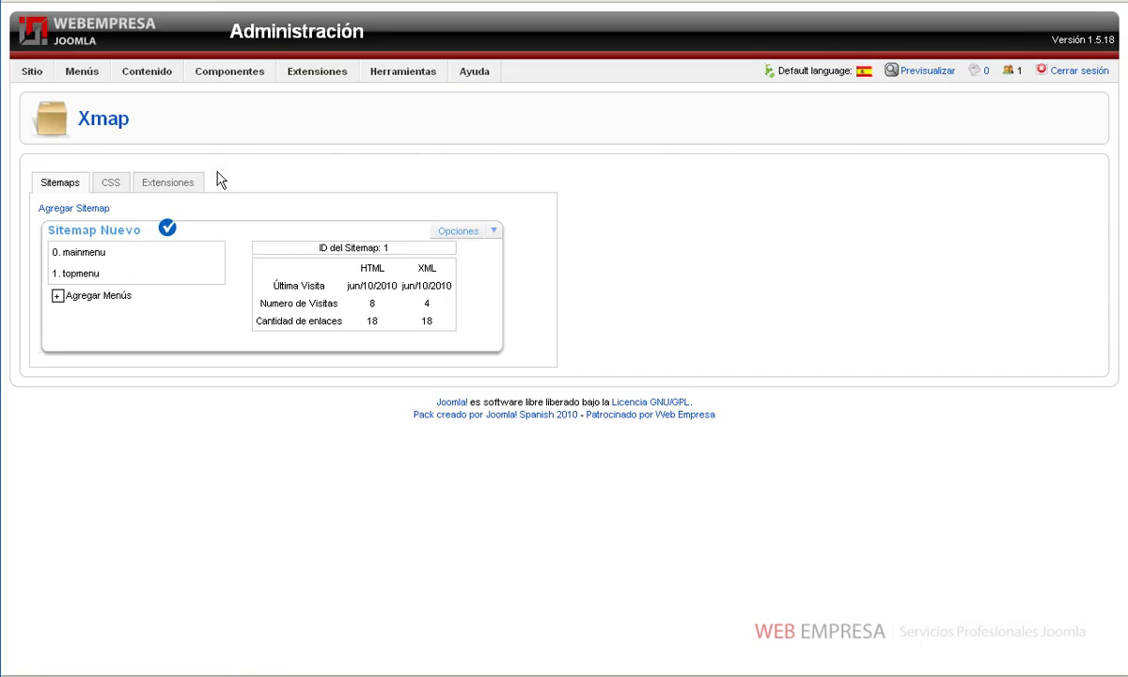
# - Review Xmap's CSS template and look through the list of installed Xmap extensions
pyautogui.click(112, 185)
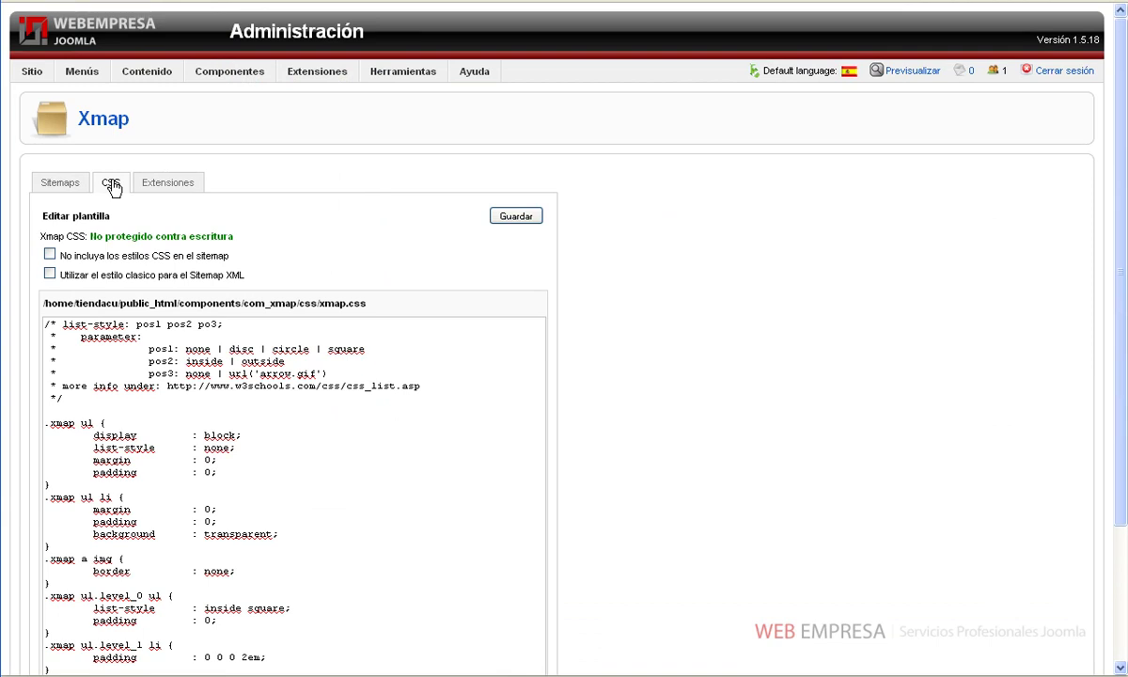
pyautogui.scroll(-3, 182, 332)
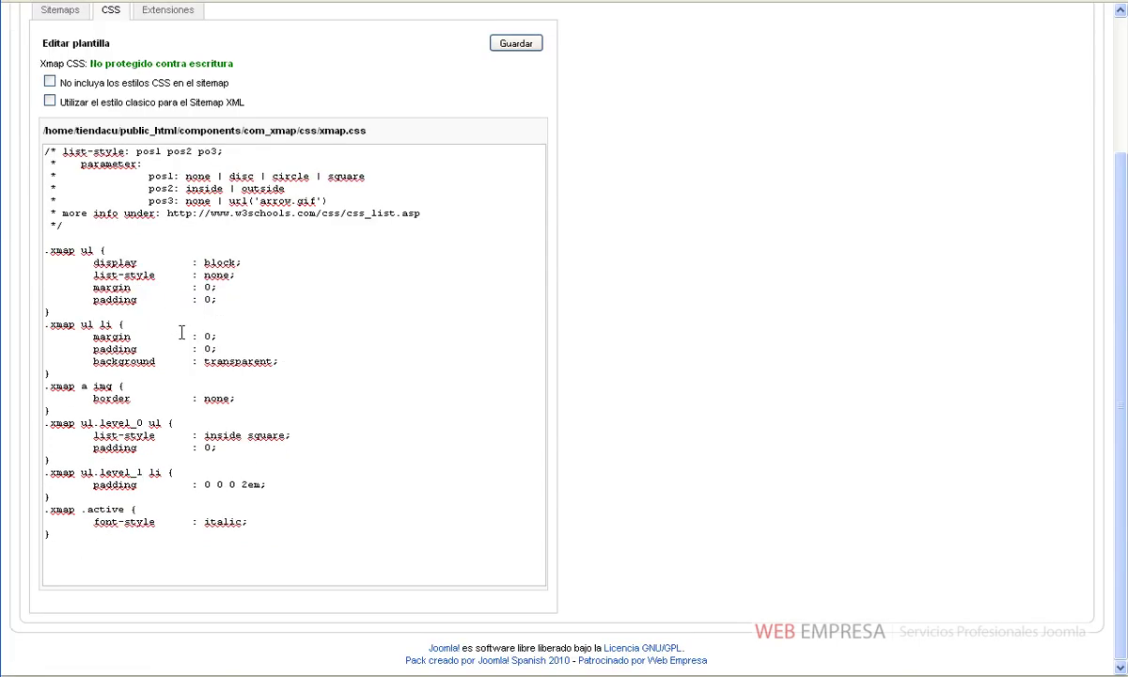
pyautogui.scroll(3, 181, 332)
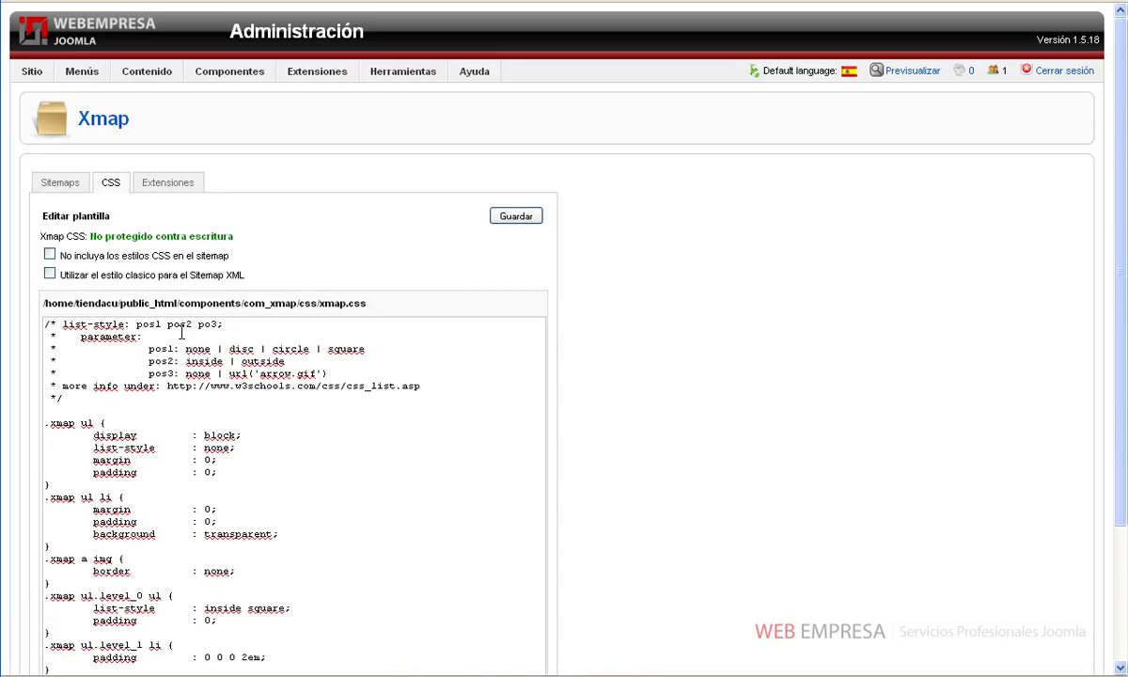
pyautogui.click(172, 186)
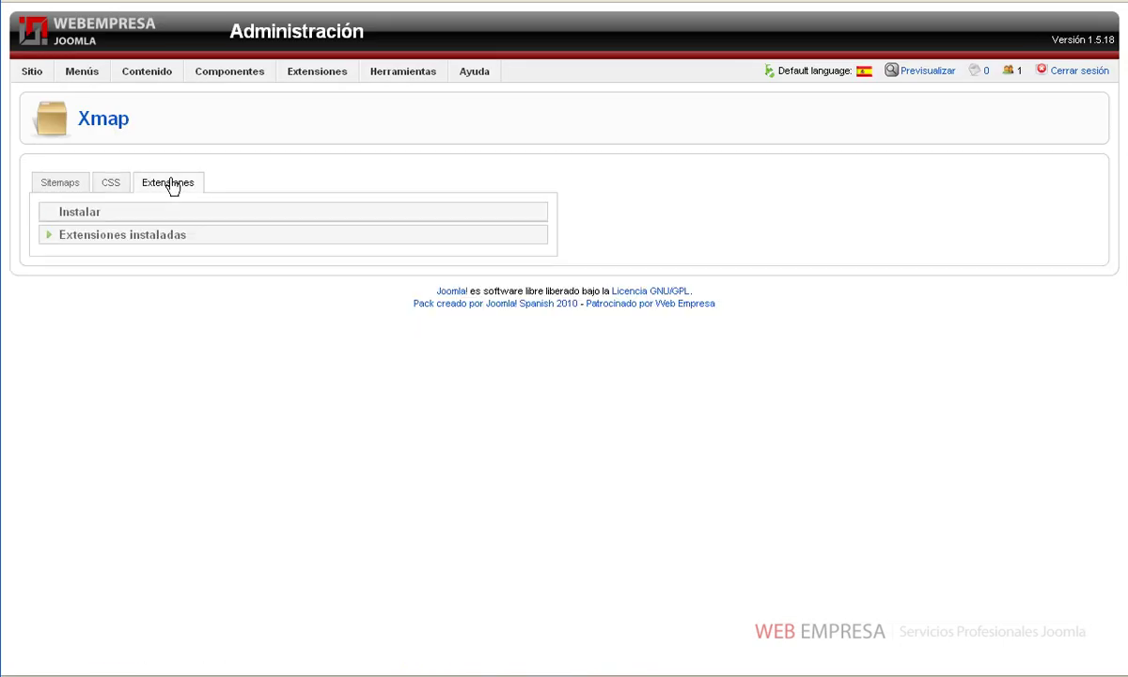
pyautogui.click(101, 236)
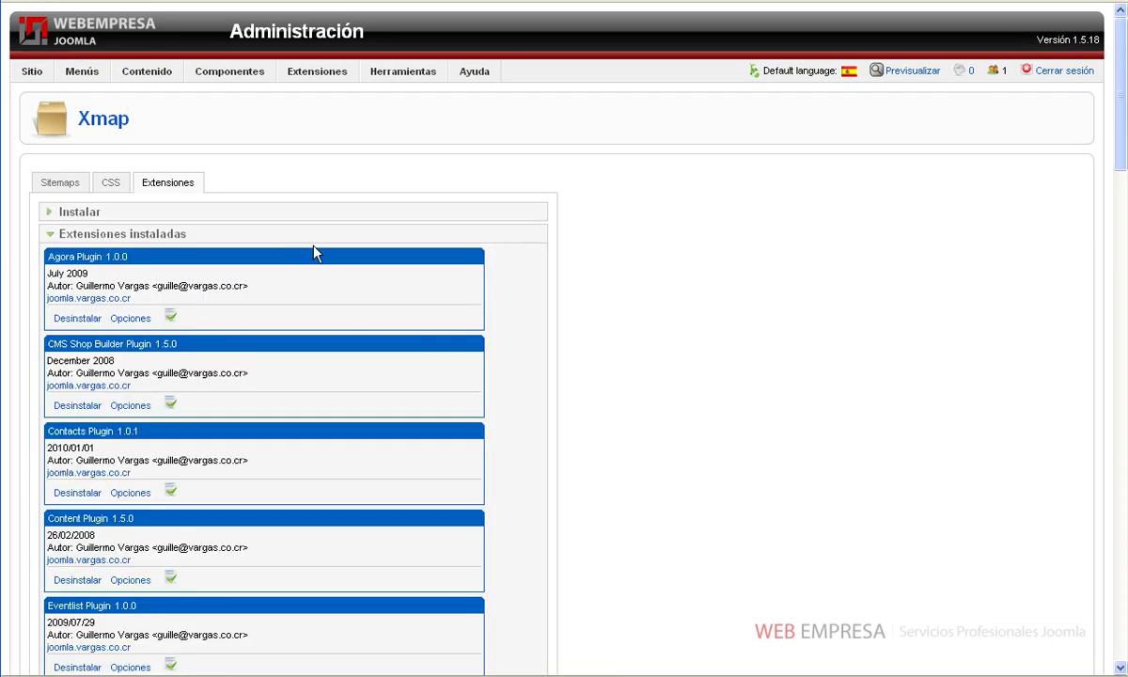
pyautogui.scroll(-15, 314, 252)
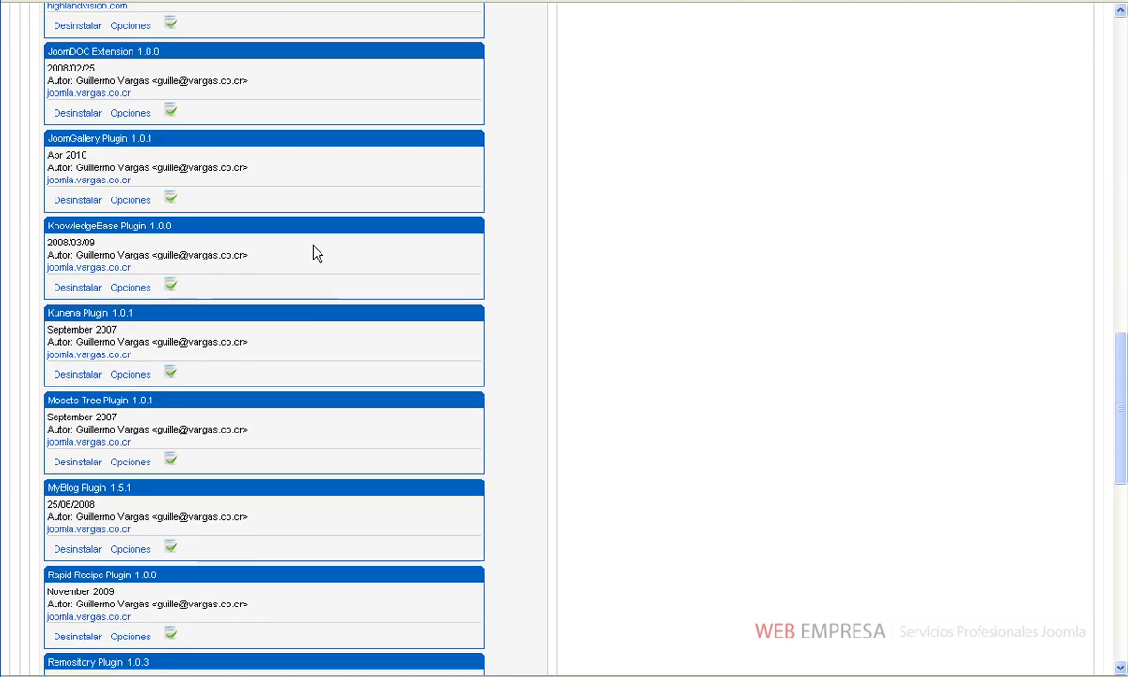
pyautogui.scroll(-5, 315, 252)
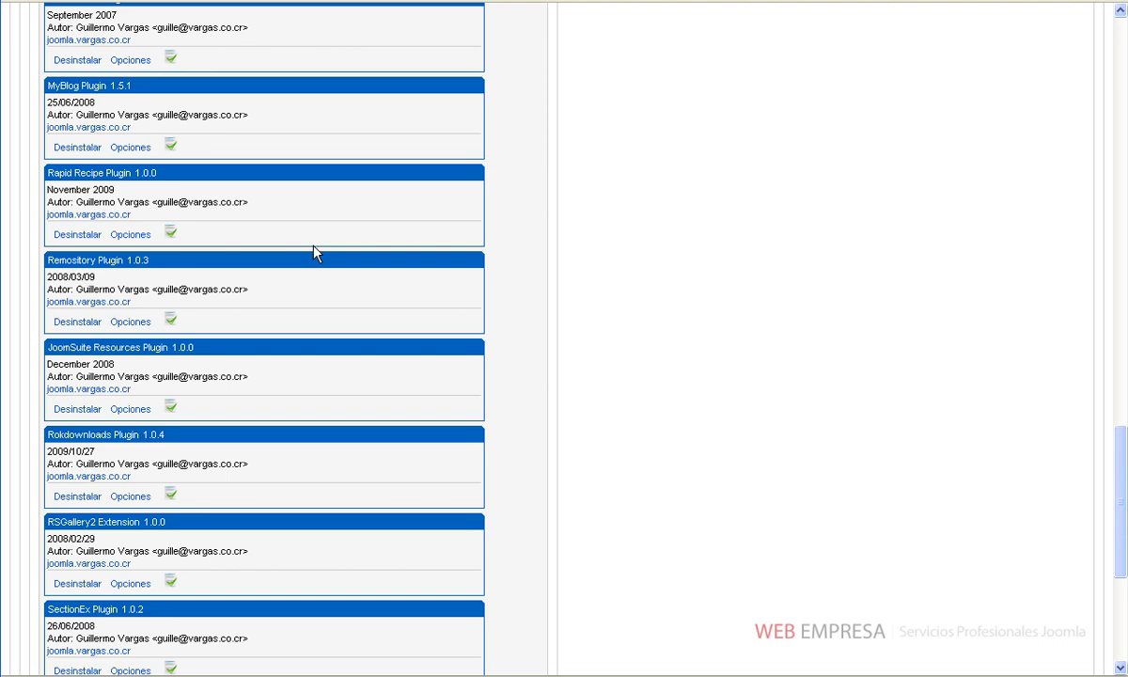
pyautogui.scroll(-5, 314, 252)
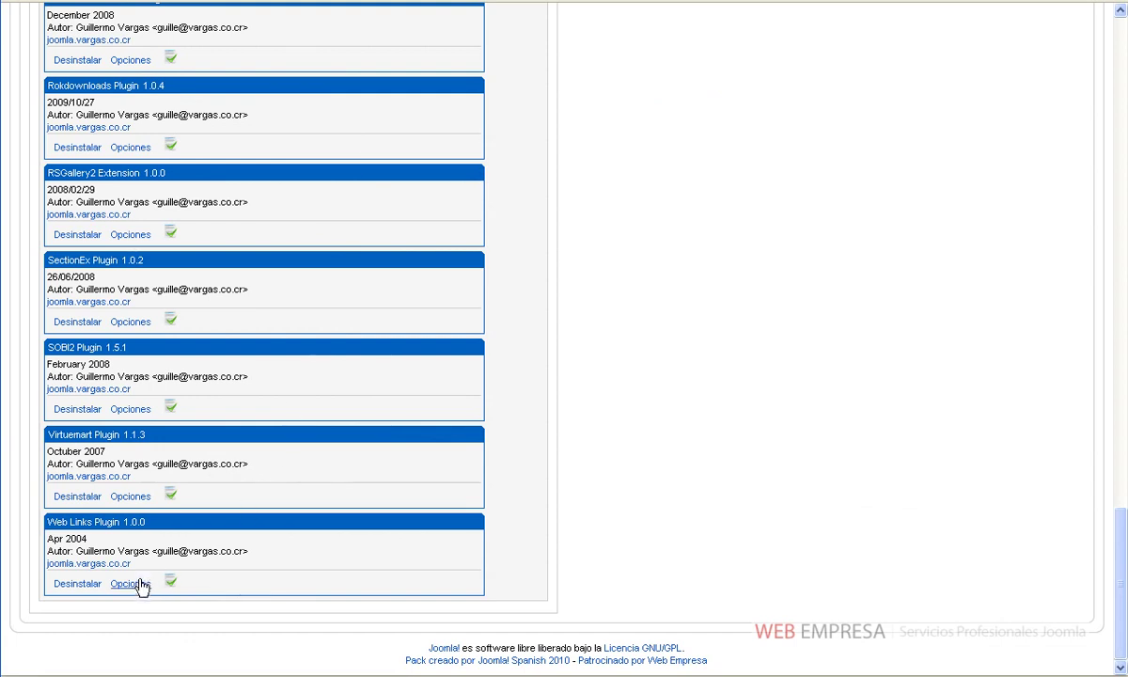
# - Examine the Virtuemart Plugin's choices for showing products and category change frequency, and close its options without saving
pyautogui.click(131, 497)
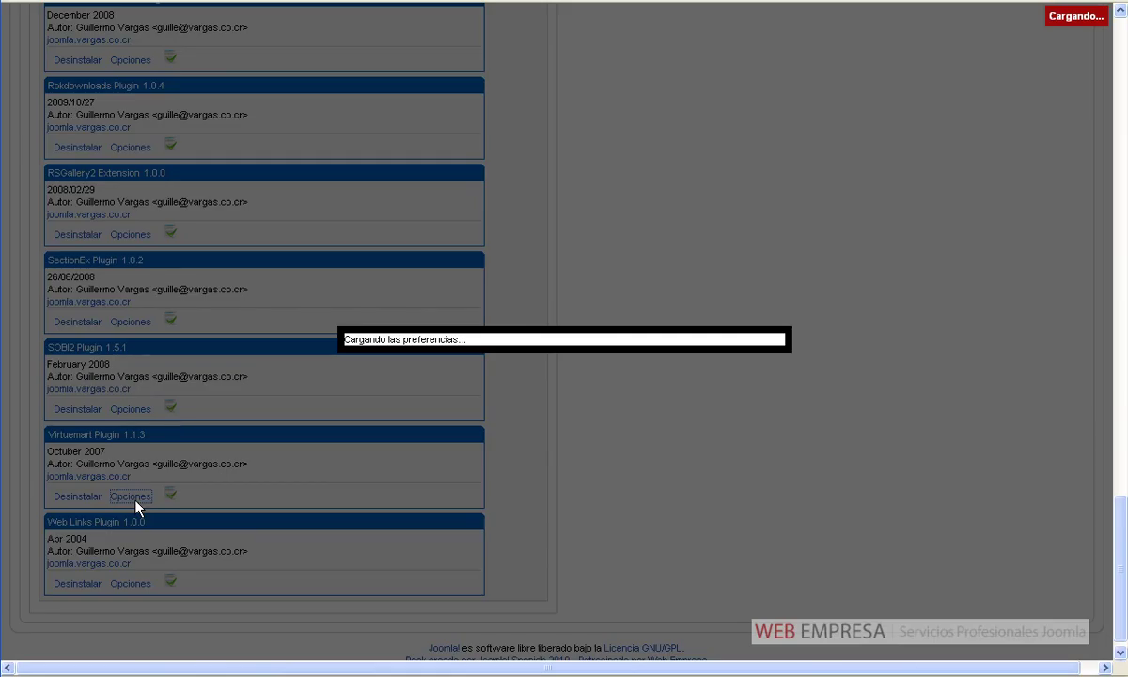
pyautogui.click(532, 271)
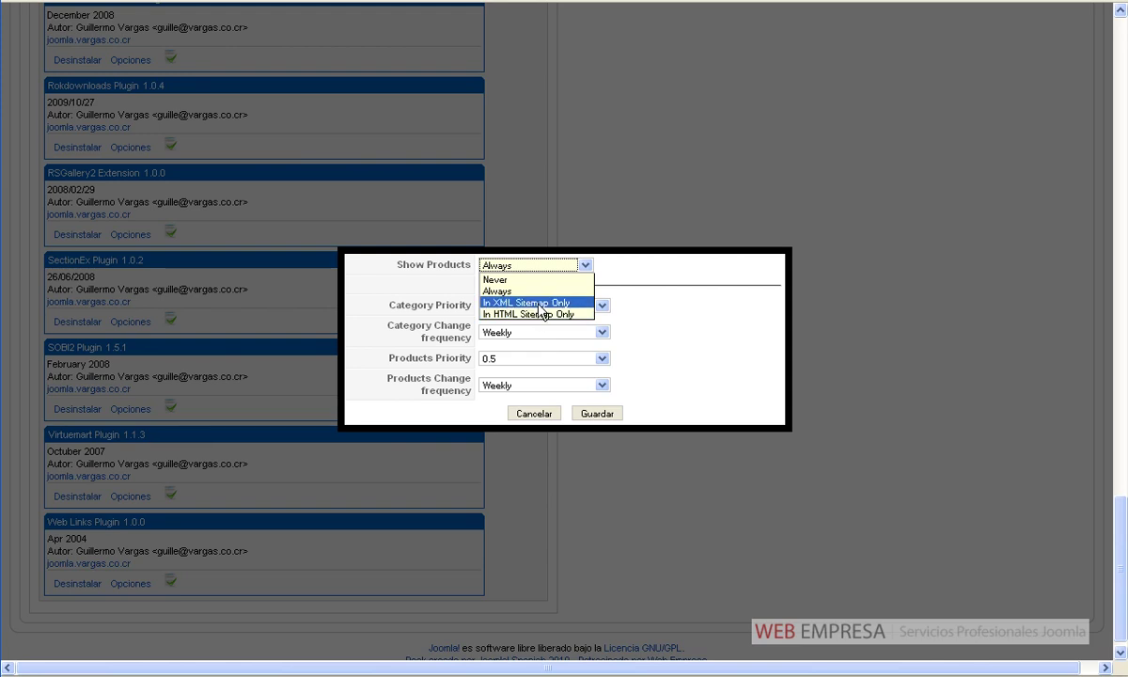
pyautogui.click(624, 311)
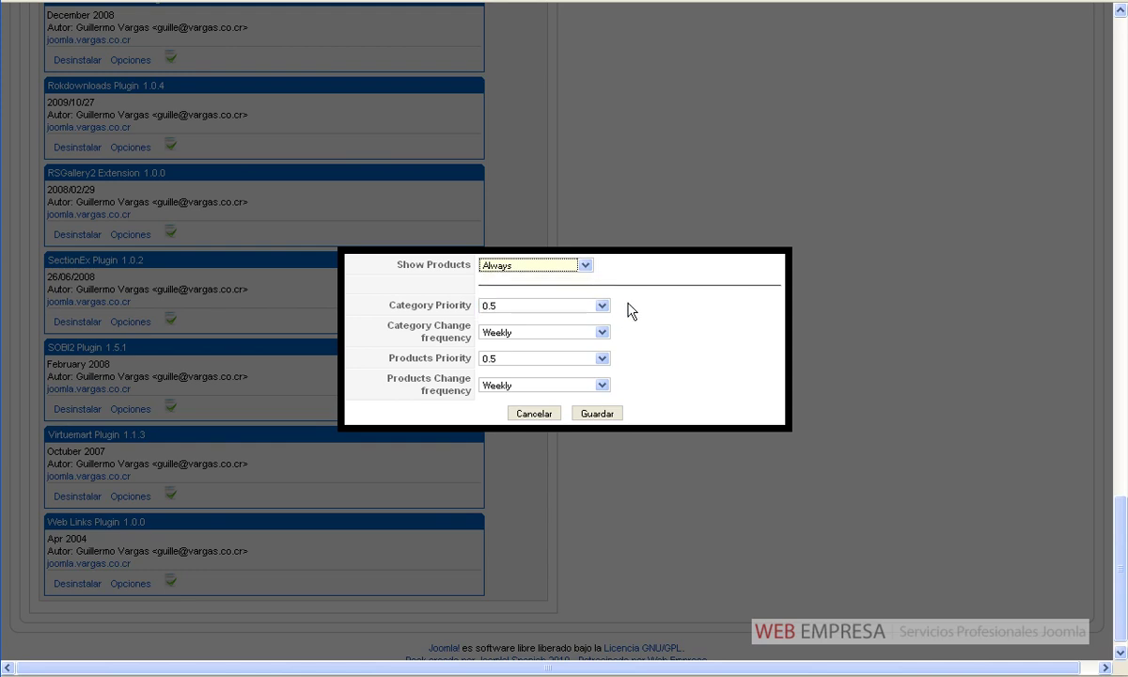
pyautogui.click(584, 334)
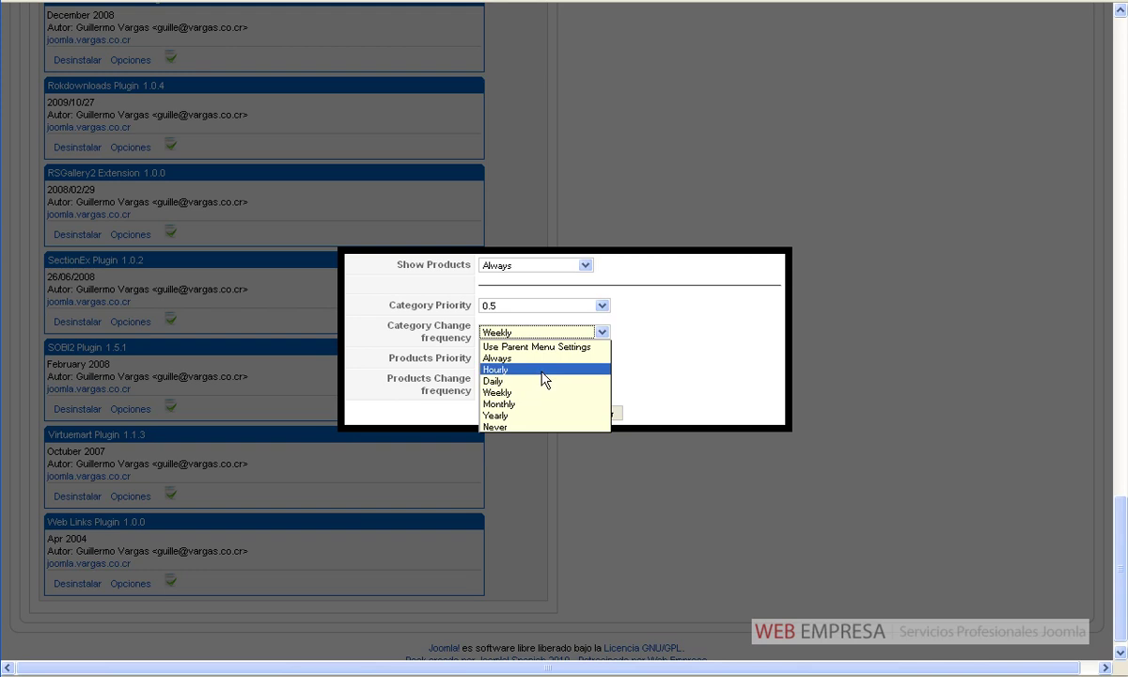
pyautogui.click(581, 335)
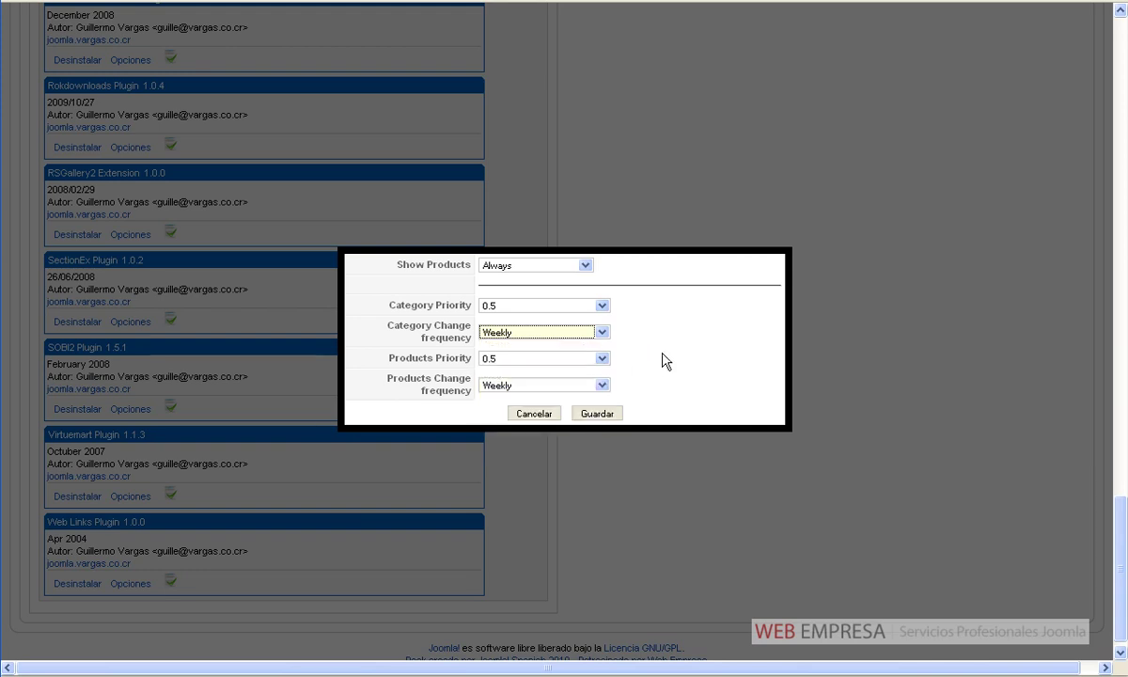
pyautogui.click(555, 413)
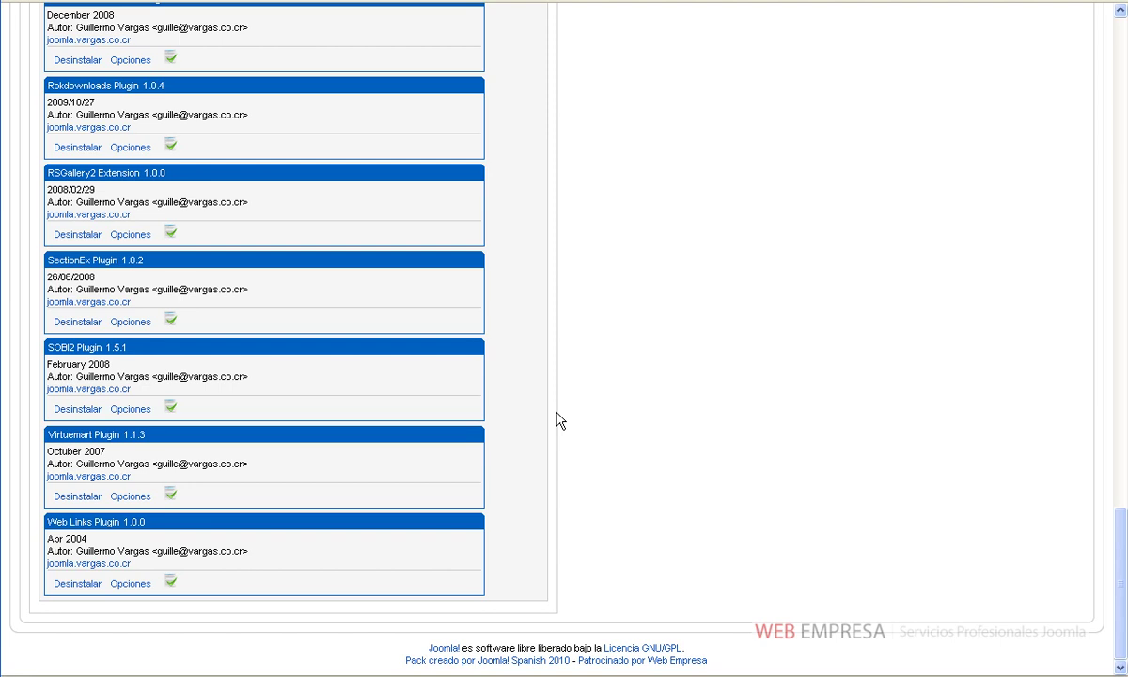
# - Disable the RSGallery2 Extension in Xmap's installed extensions, and look through the plugins listed above it
pyautogui.scroll(3, 555, 413)
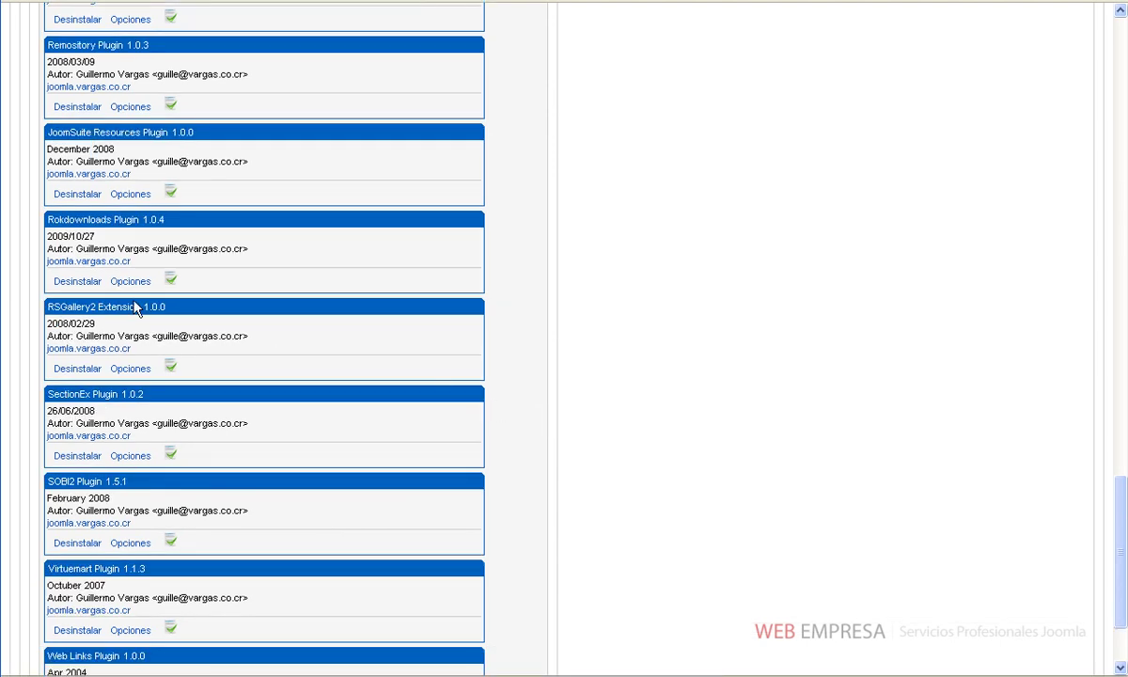
pyautogui.click(172, 367)
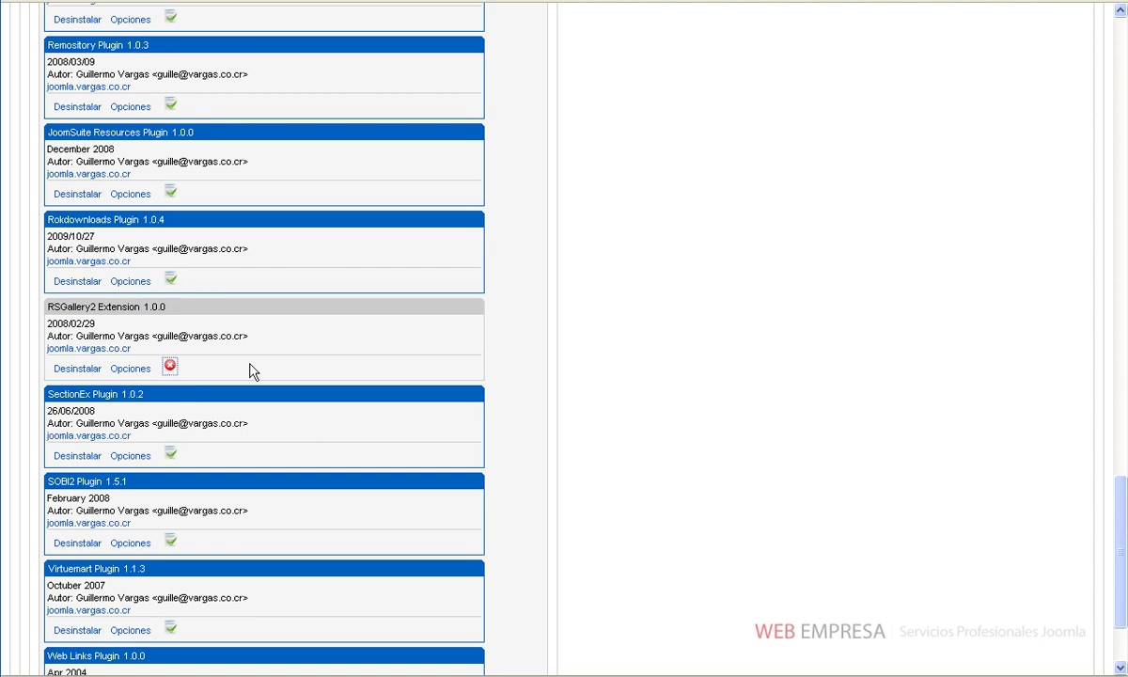
pyautogui.scroll(9, 252, 372)
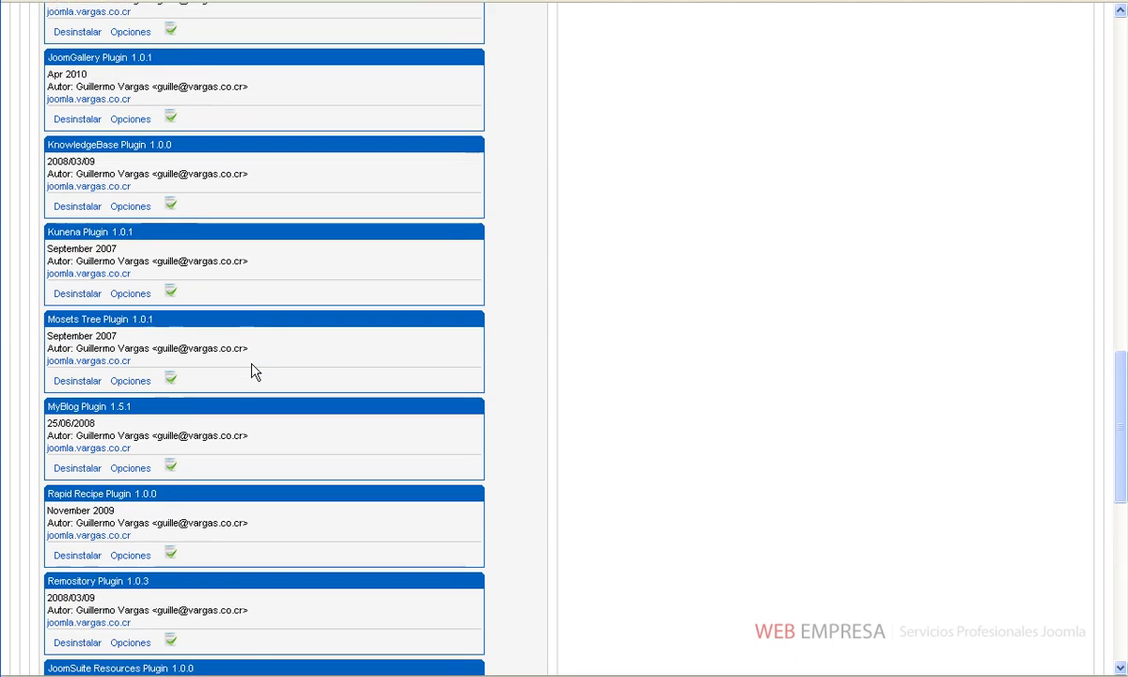
pyautogui.scroll(3, 252, 372)
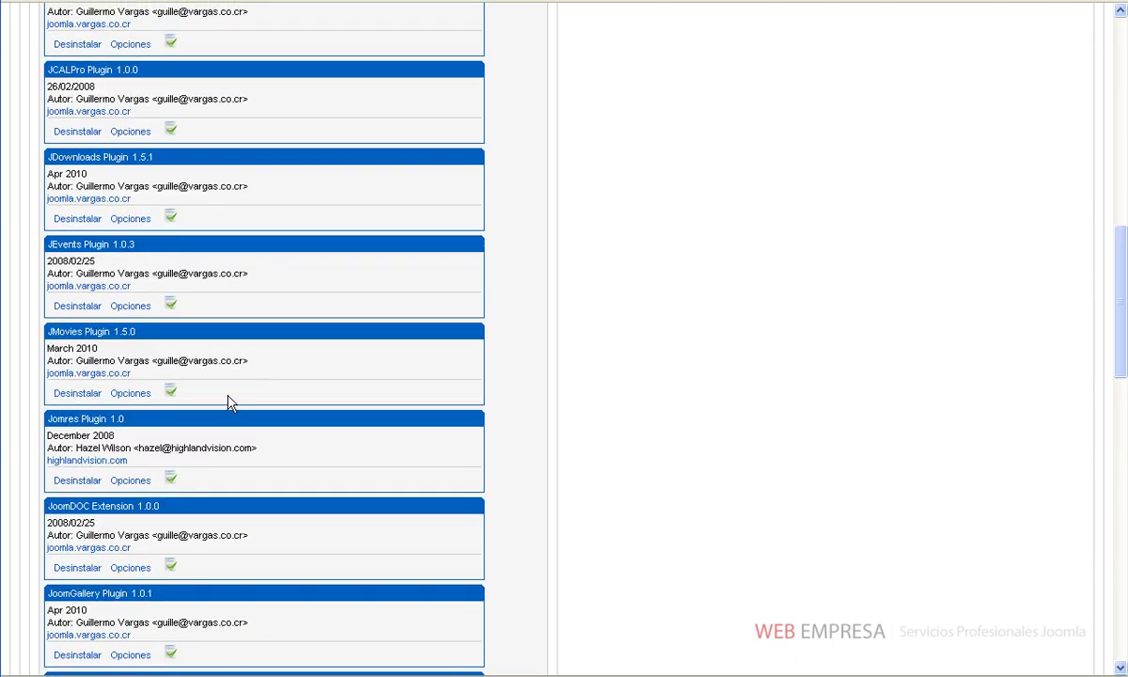
pyautogui.scroll(2, 226, 400)
pyautogui.scroll(2, 229, 402)
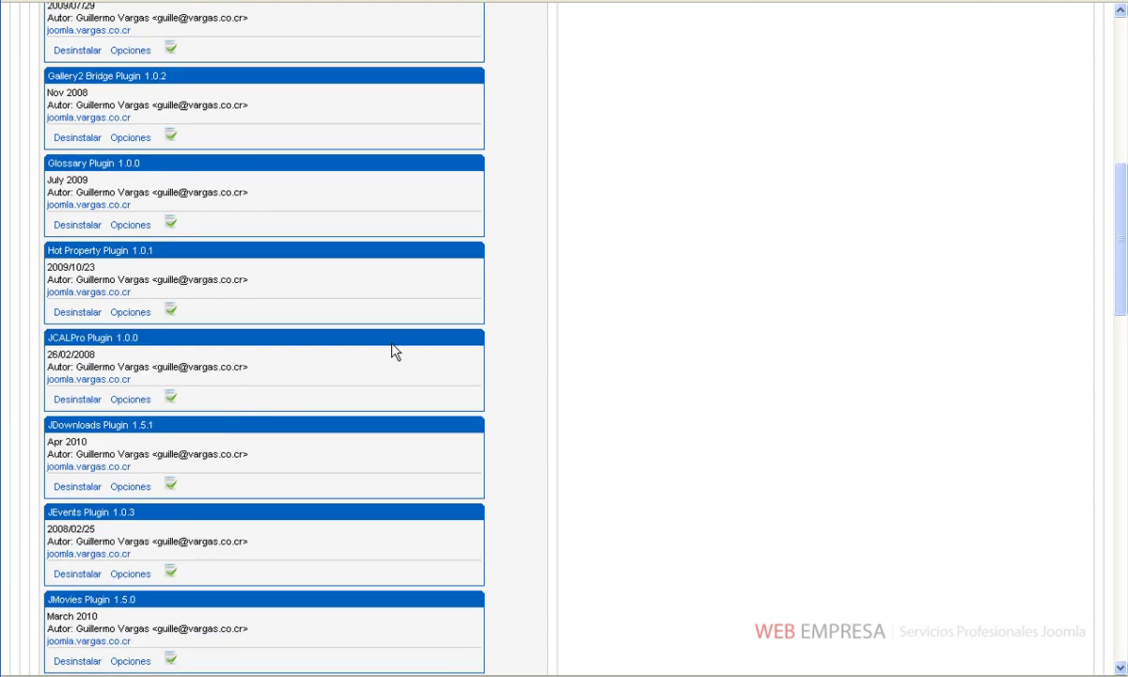
# - Look through the rest of Xmap's installed plugins, from JCALPro to Remository, and return to the start of the list
pyautogui.scroll(-4, 395, 349)
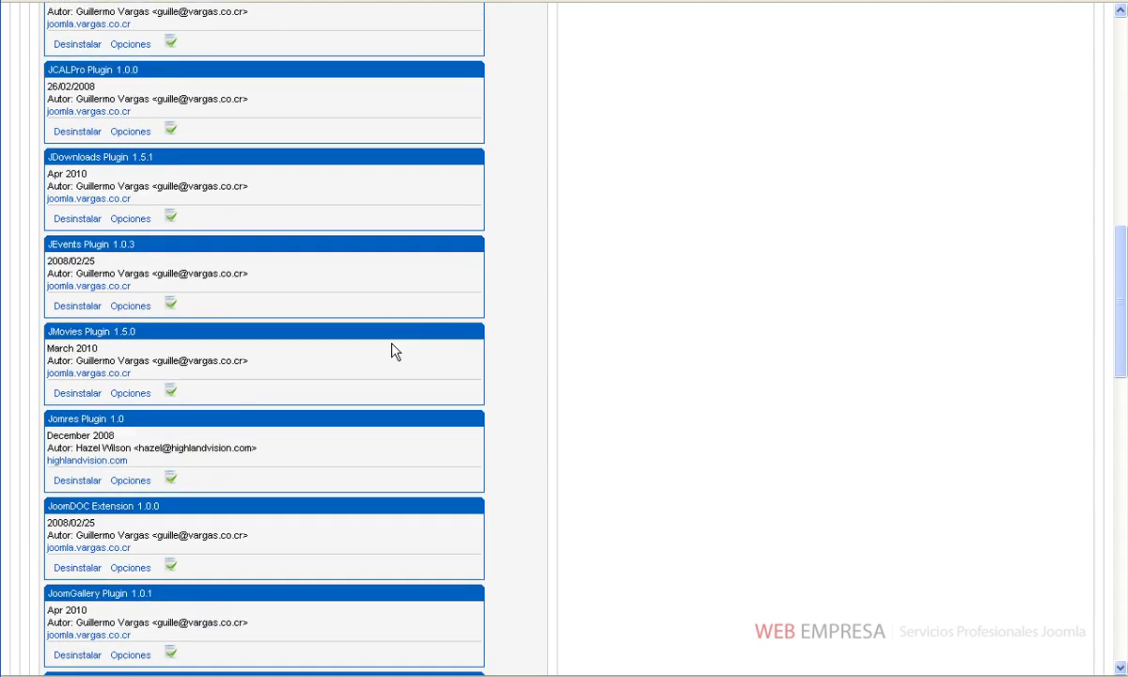
pyautogui.scroll(-4, 395, 350)
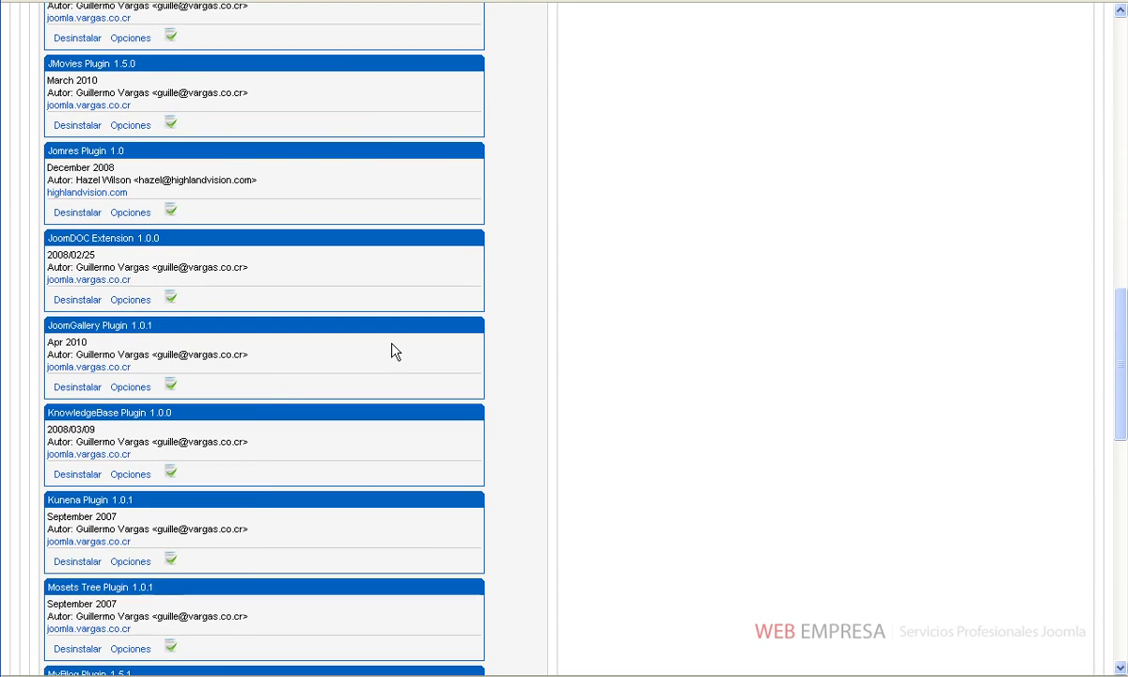
pyautogui.scroll(-4, 395, 349)
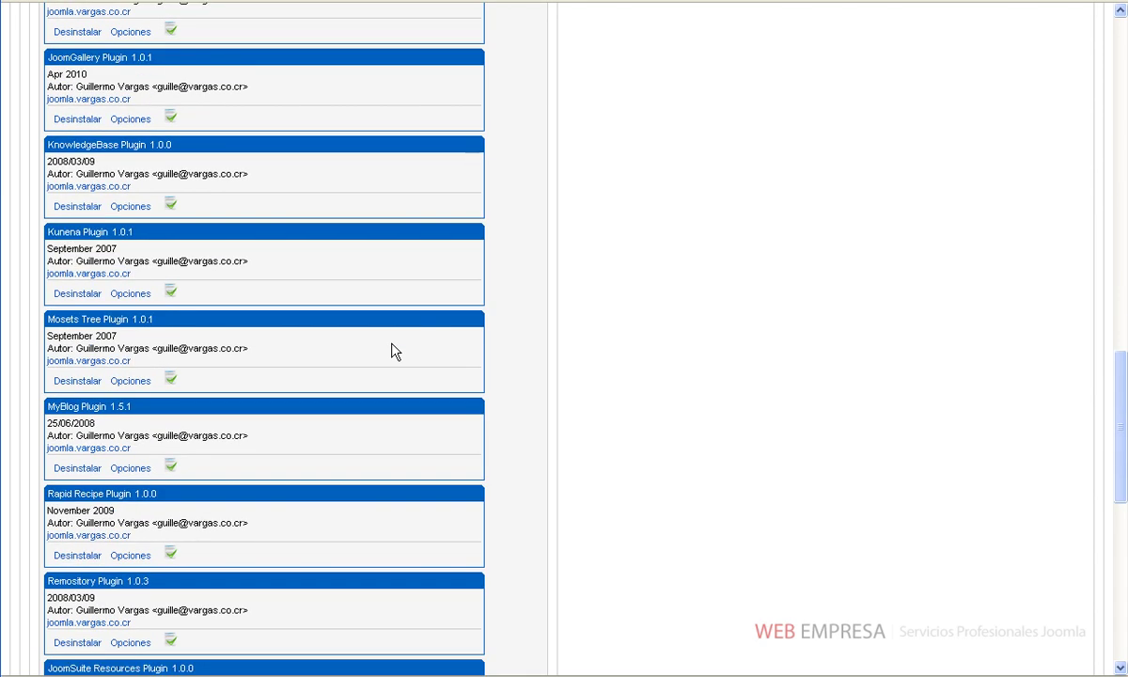
pyautogui.scroll(6, 395, 350)
pyautogui.scroll(15, 393, 350)
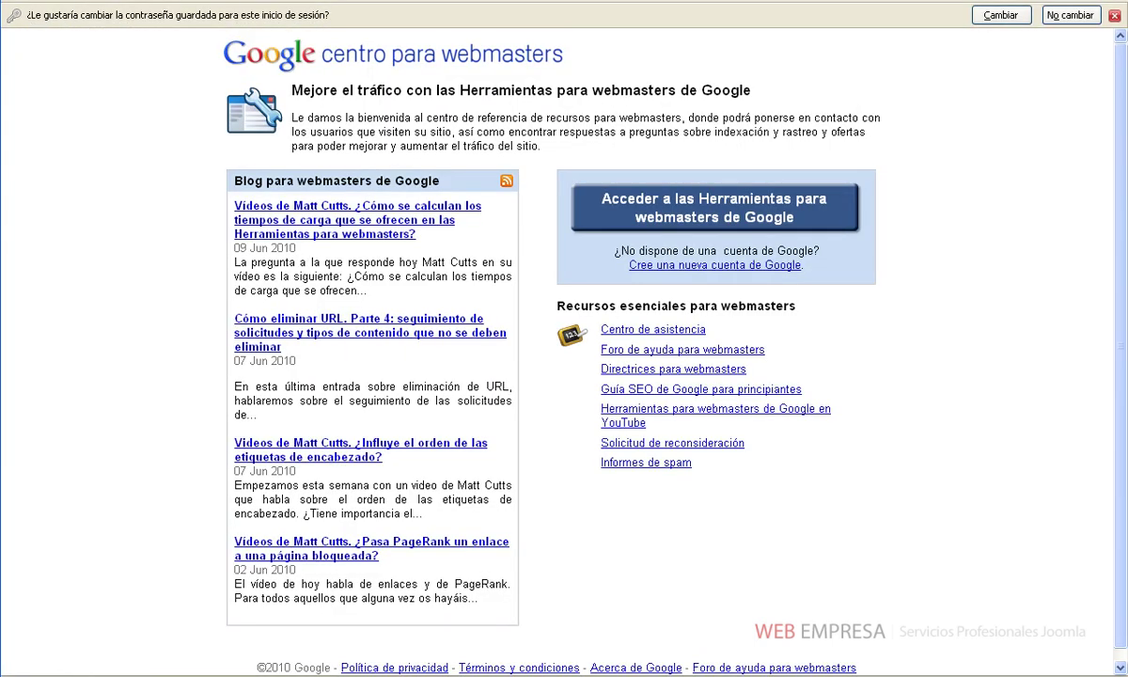
pyautogui.click(731, 216)
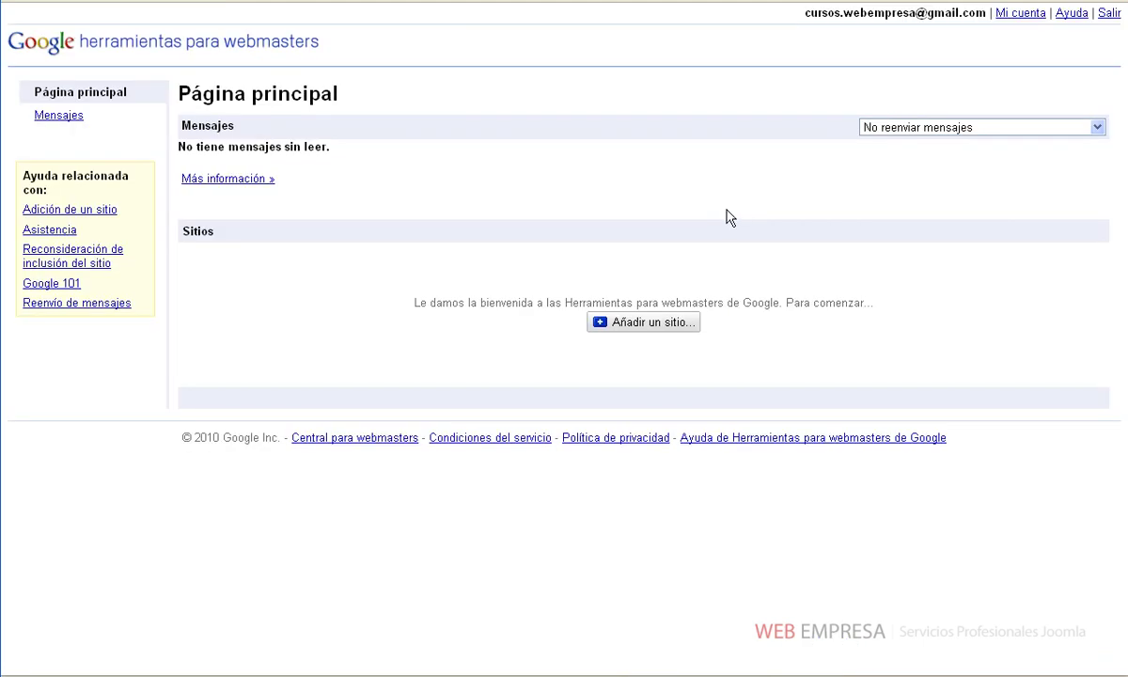
pyautogui.click(655, 323)
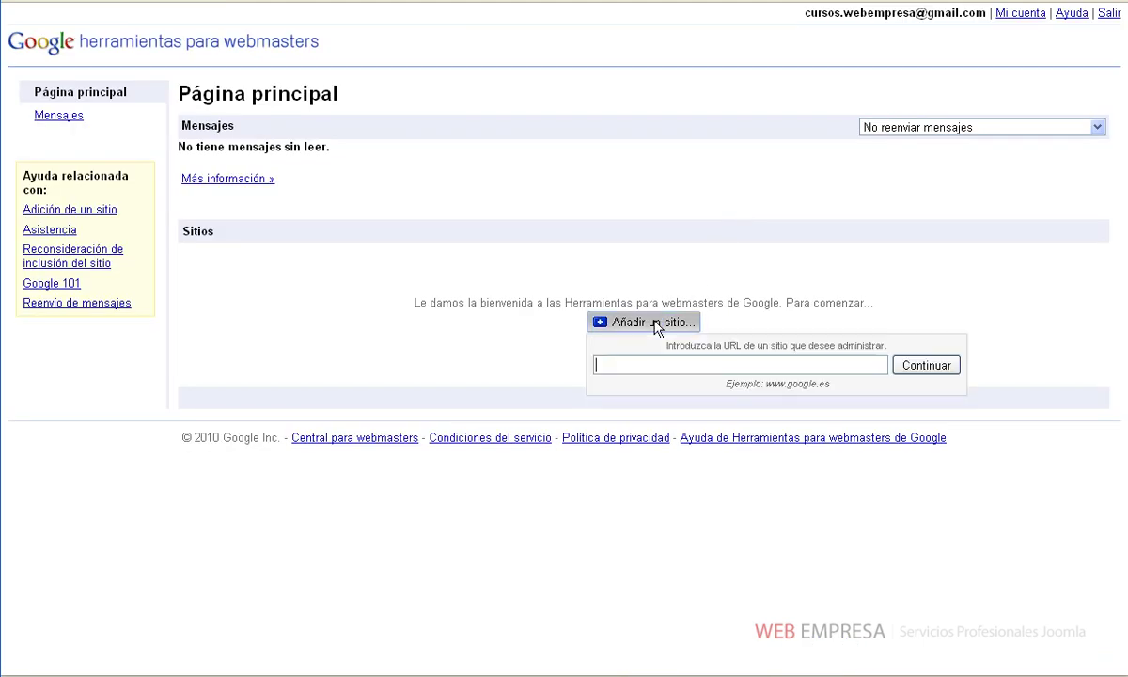
pyautogui.press('Down')
pyautogui.press('Return')
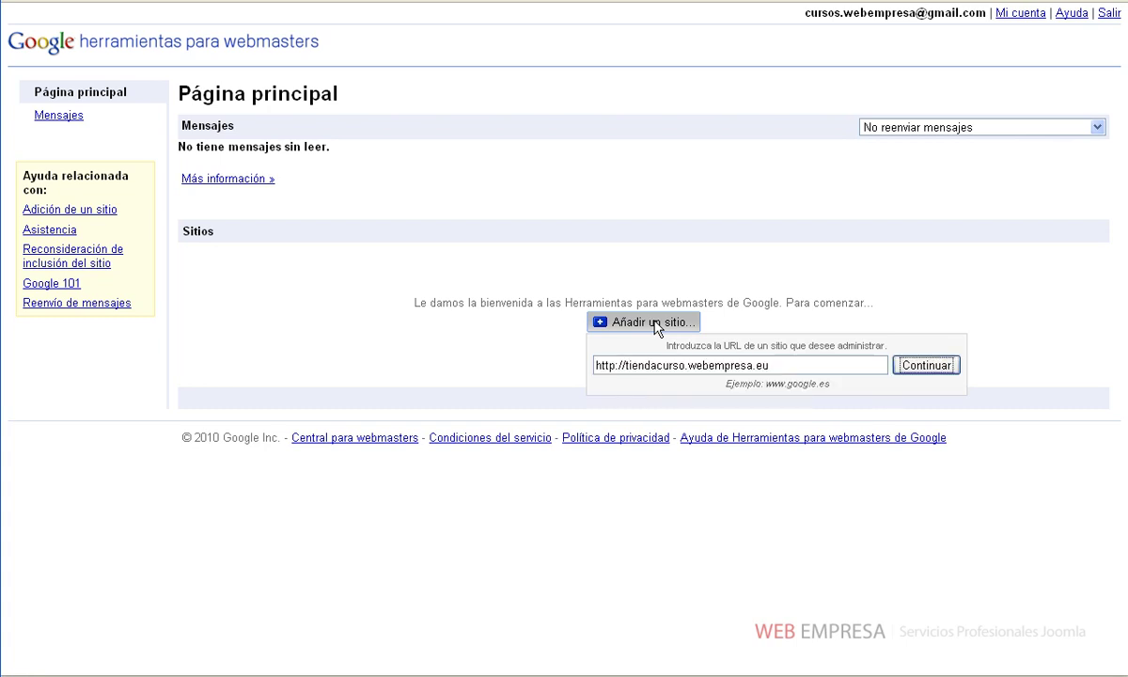
pyautogui.click(919, 367)
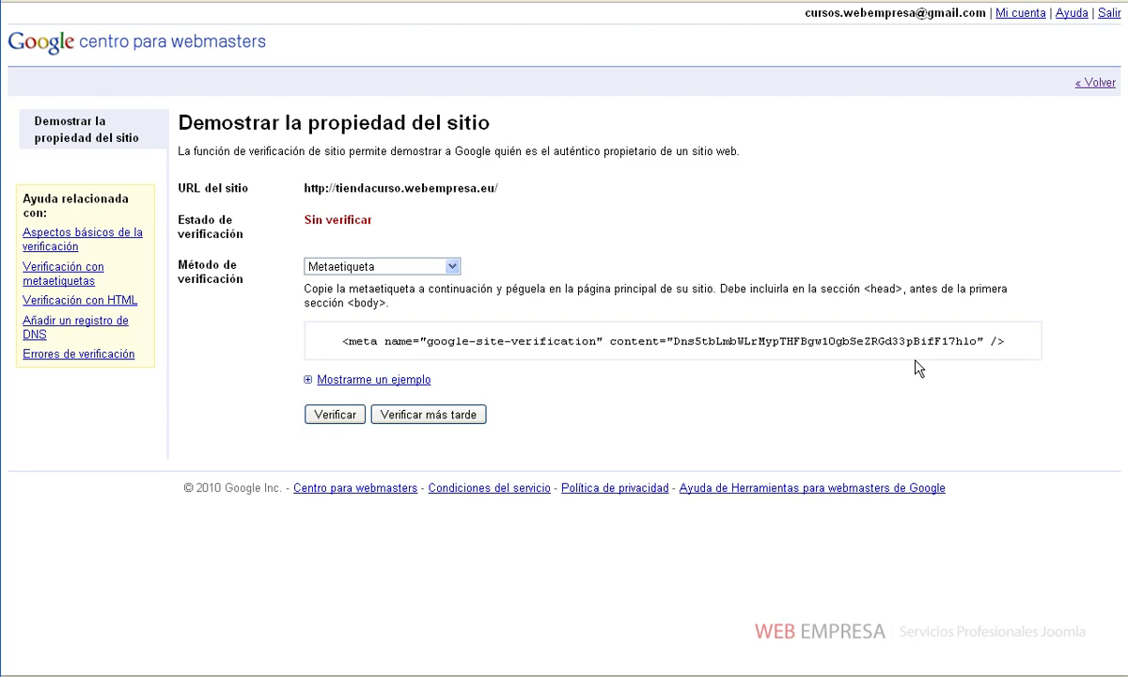
# - Copy Google's site verification meta tag, switch to eXtplorer in the Joomla administration, and open templates/ja_zeolite/index.php for editing
pyautogui.moveTo(1020, 346); pyautogui.dragTo(343, 357)
pyautogui.hotkey('ctrl', 'c')
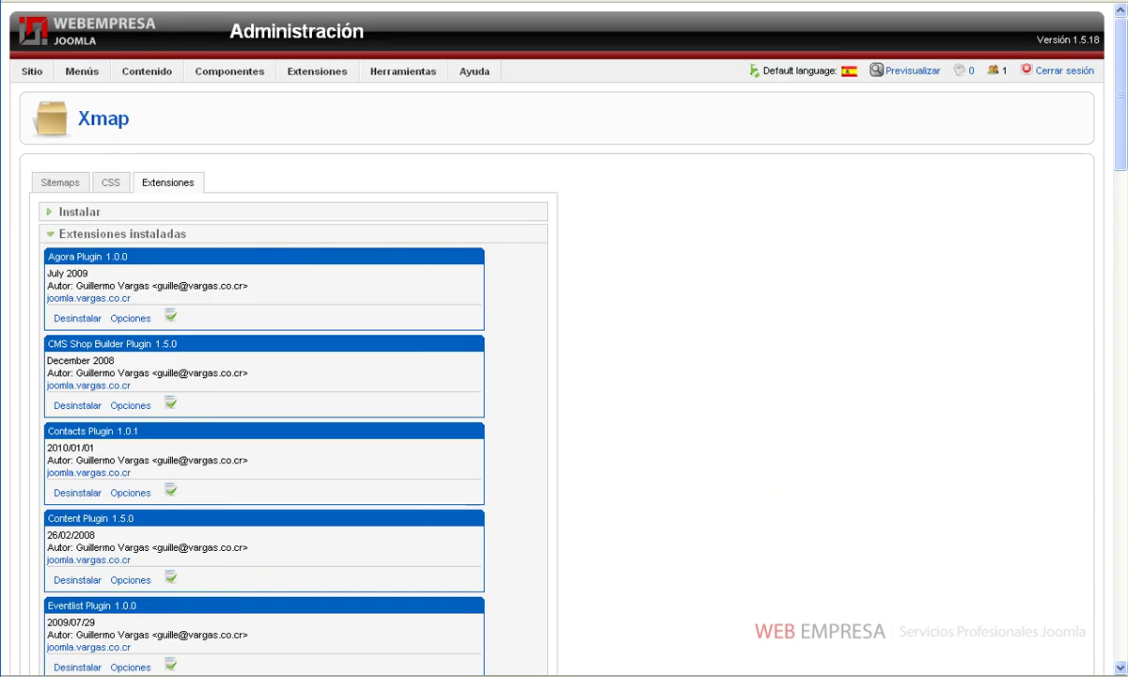
pyautogui.moveTo(246, 73)
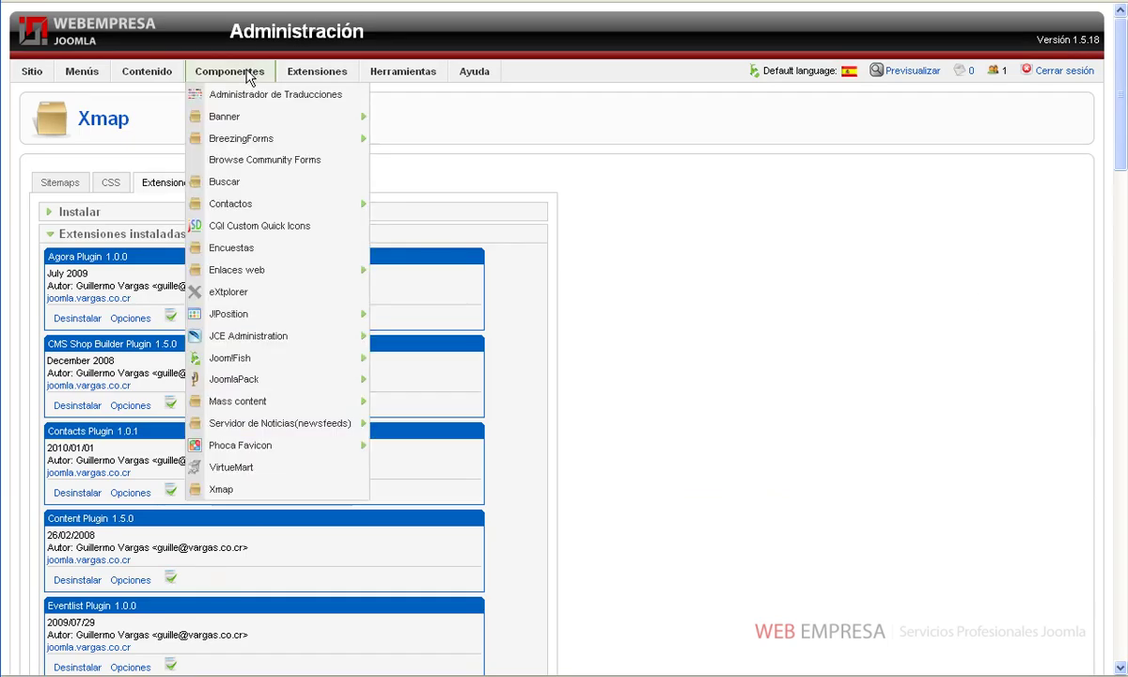
pyautogui.click(239, 293)
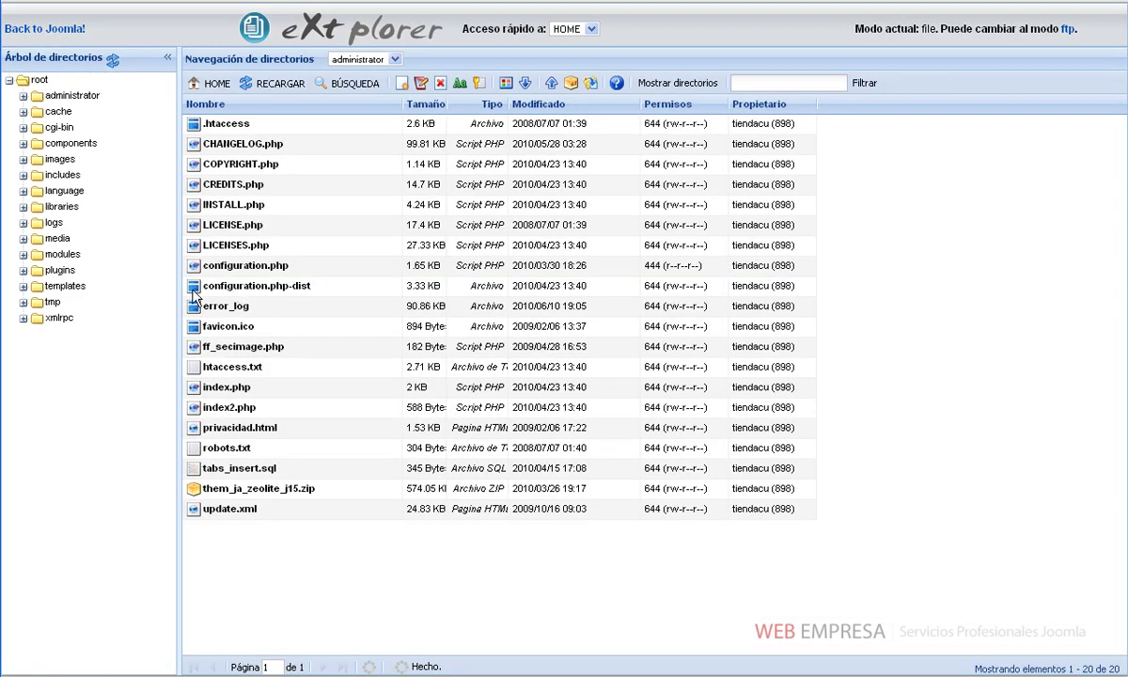
pyautogui.click(71, 288)
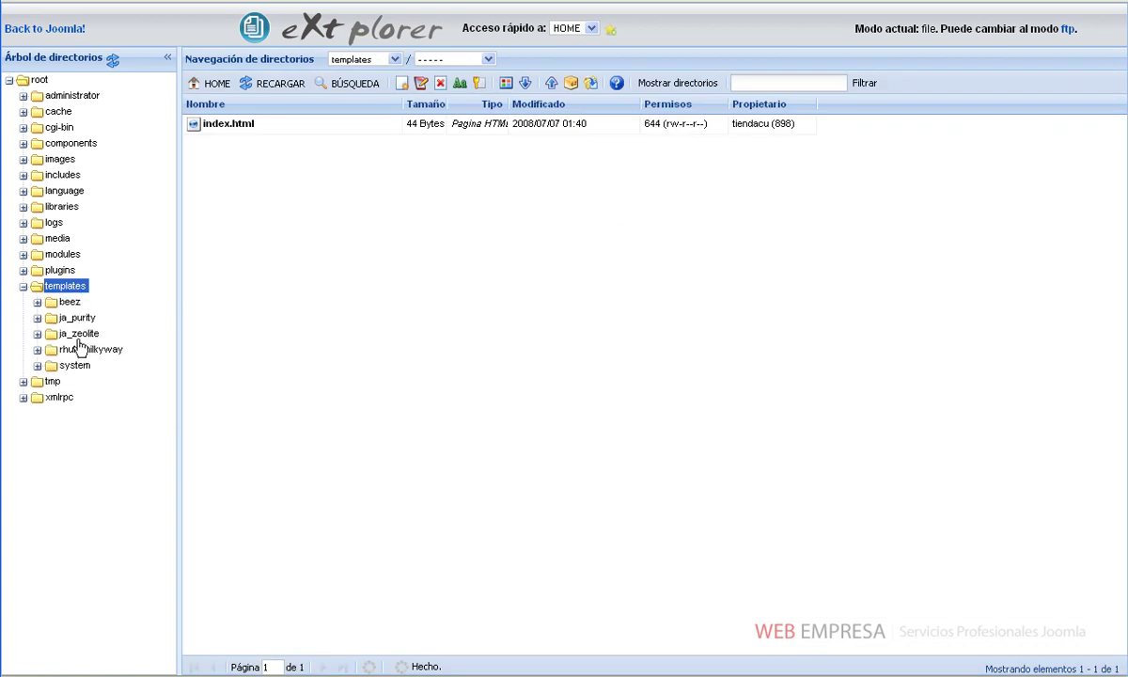
pyautogui.click(81, 335)
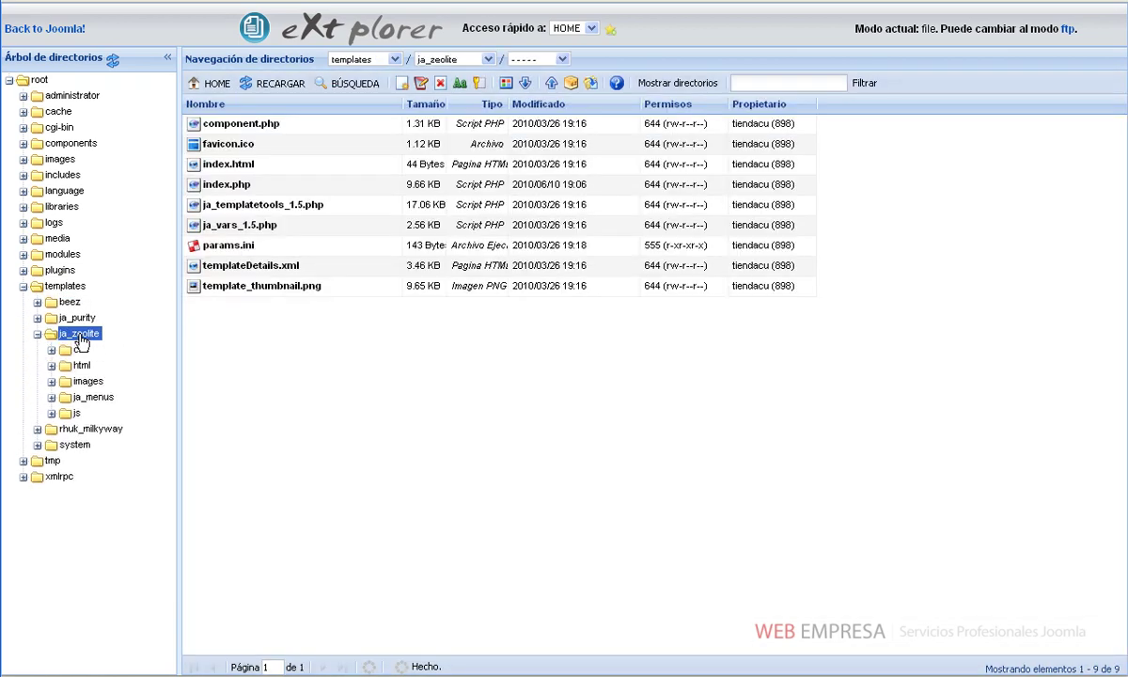
pyautogui.rightClick(214, 184)
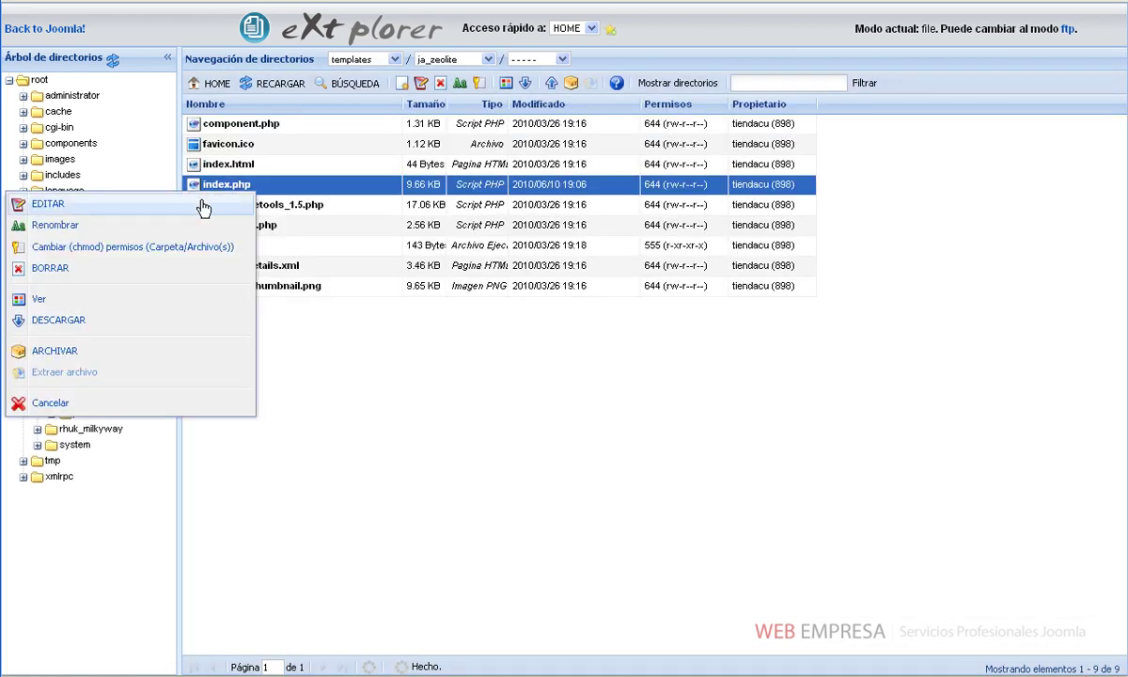
pyautogui.click(203, 207)
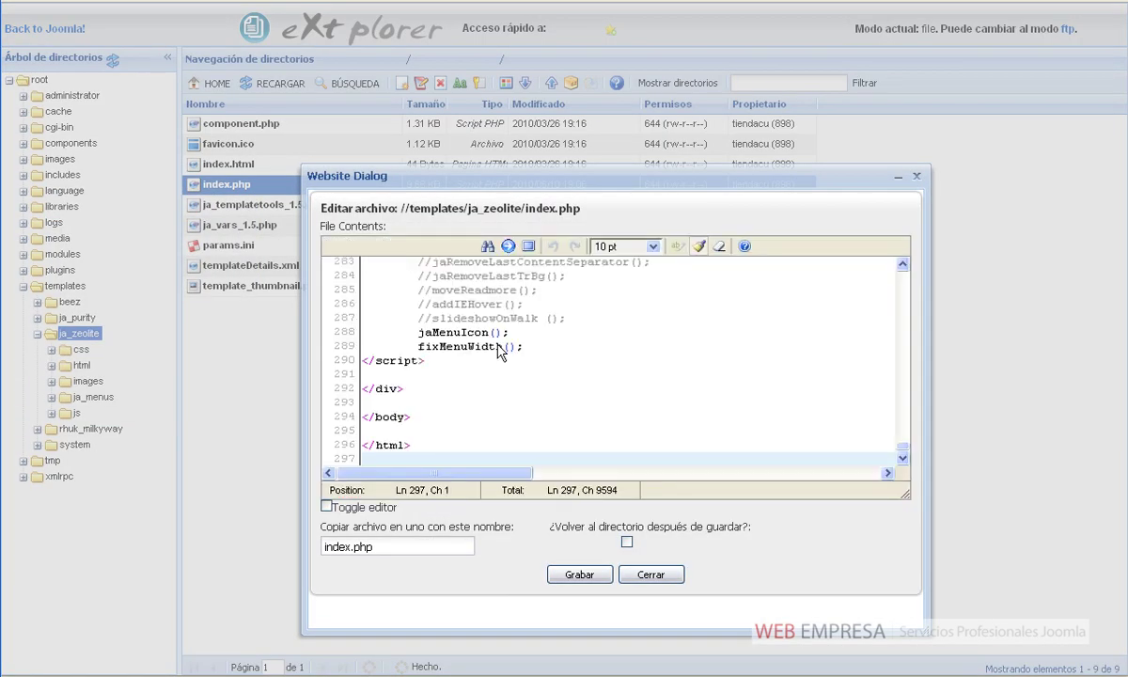
# - Paste the Google site verification meta tag on the empty line before </head>, save index.php with return to the directory, and go back to Joomla
pyautogui.scroll(3, 498, 348)
pyautogui.moveTo(901, 455); pyautogui.dragTo(903, 317)
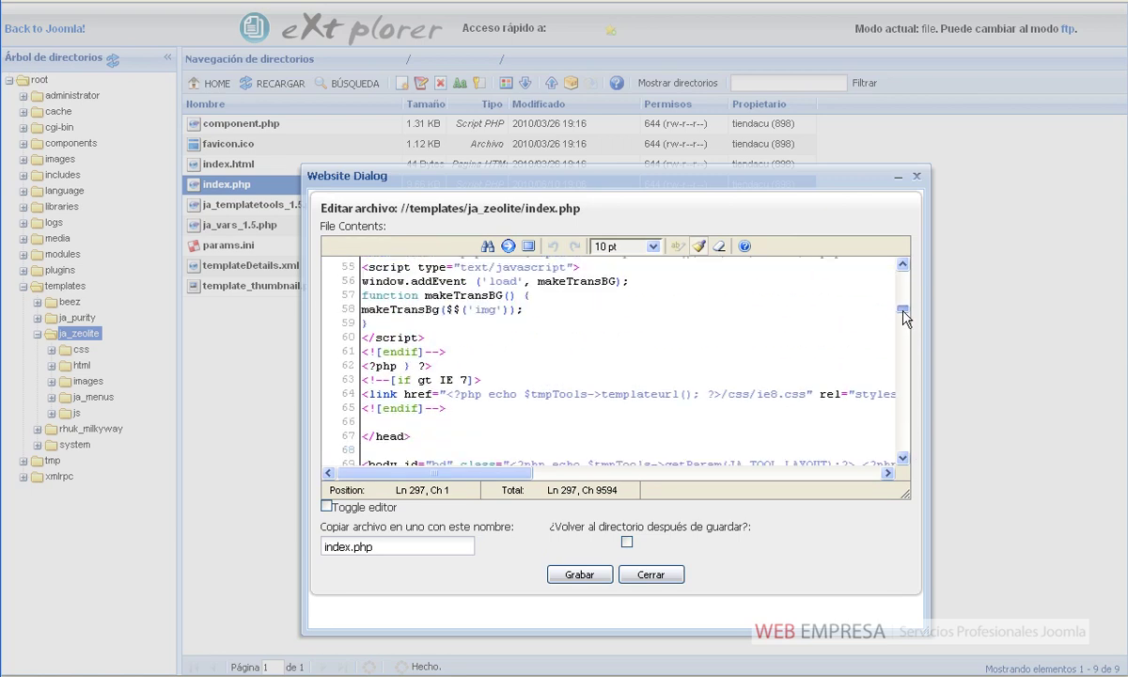
pyautogui.click(427, 420)
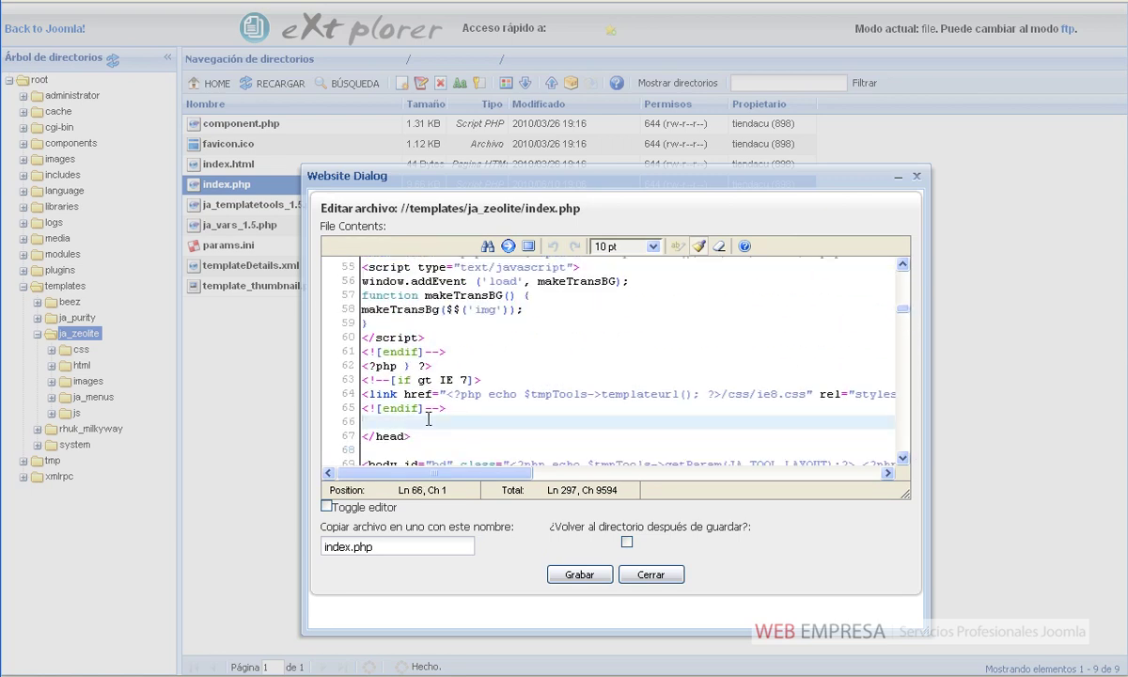
pyautogui.hotkey('ctrl', 'v')
pyautogui.click(626, 542)
pyautogui.click(580, 575)
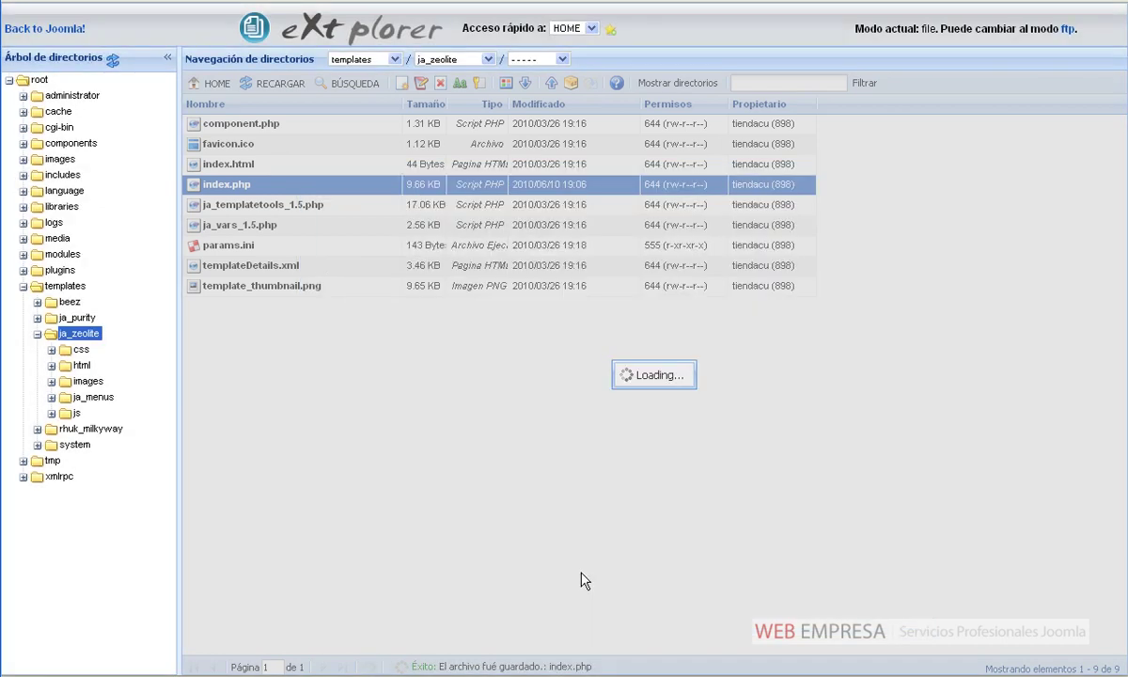
pyautogui.click(76, 32)
pyautogui.moveTo(329, 102)
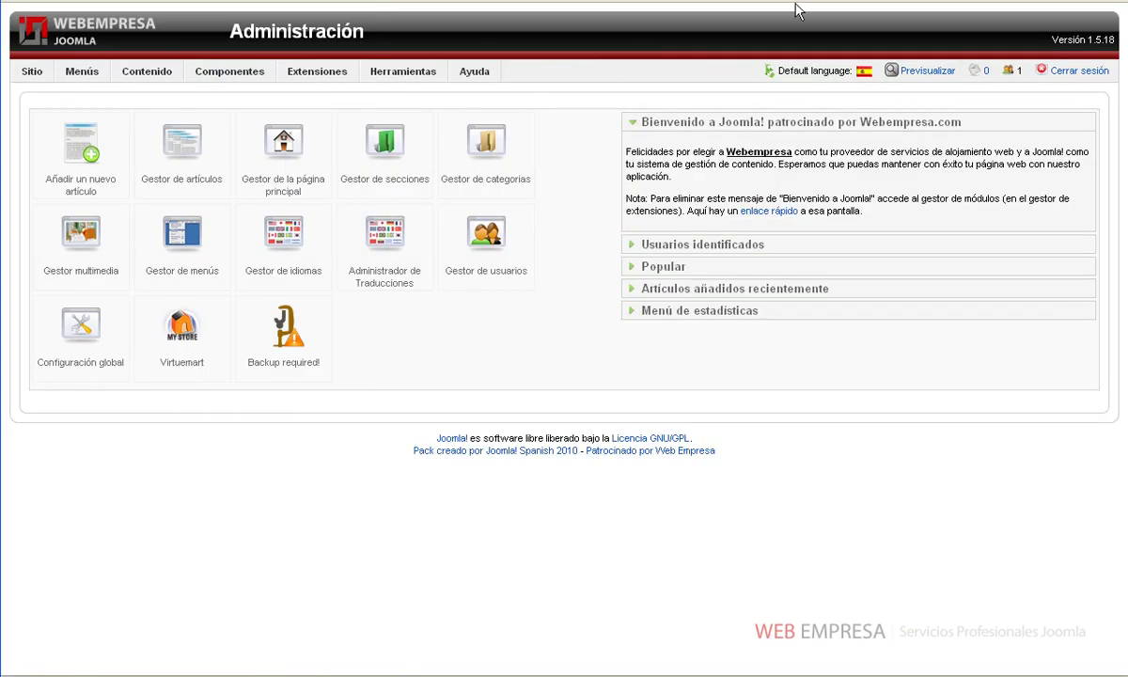